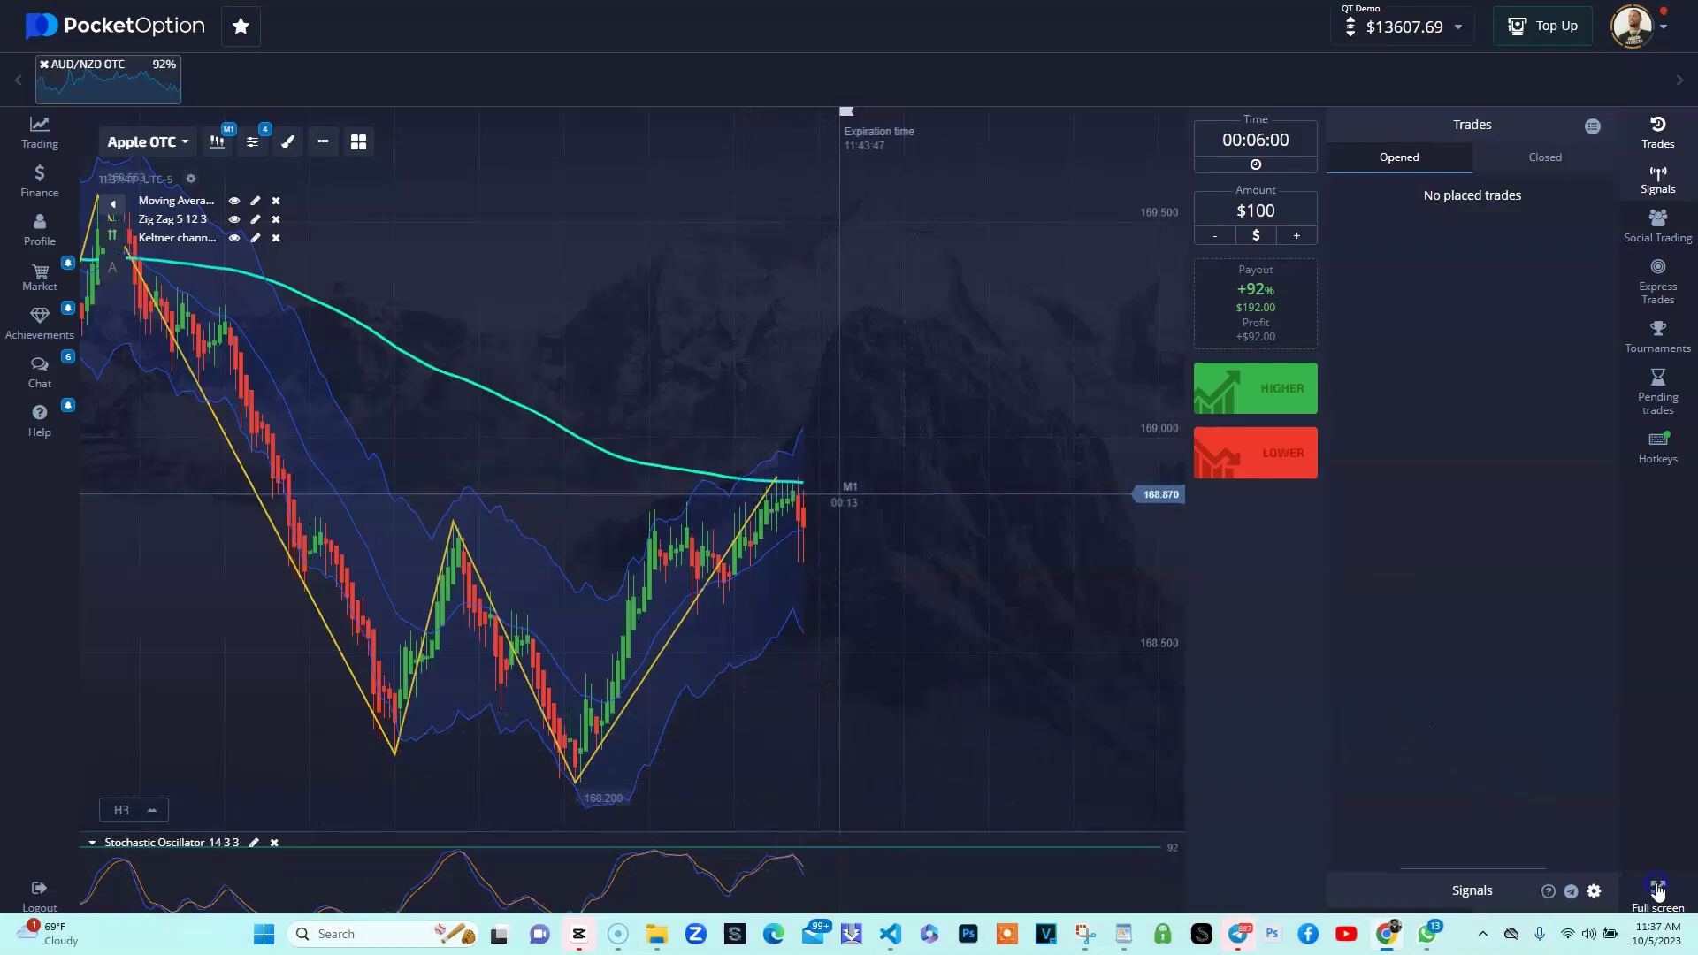
Show the Pocket Option trading page with the Apple OTC chart in full screen.
{"action": "left_click", "coordinate": [1656, 888]}
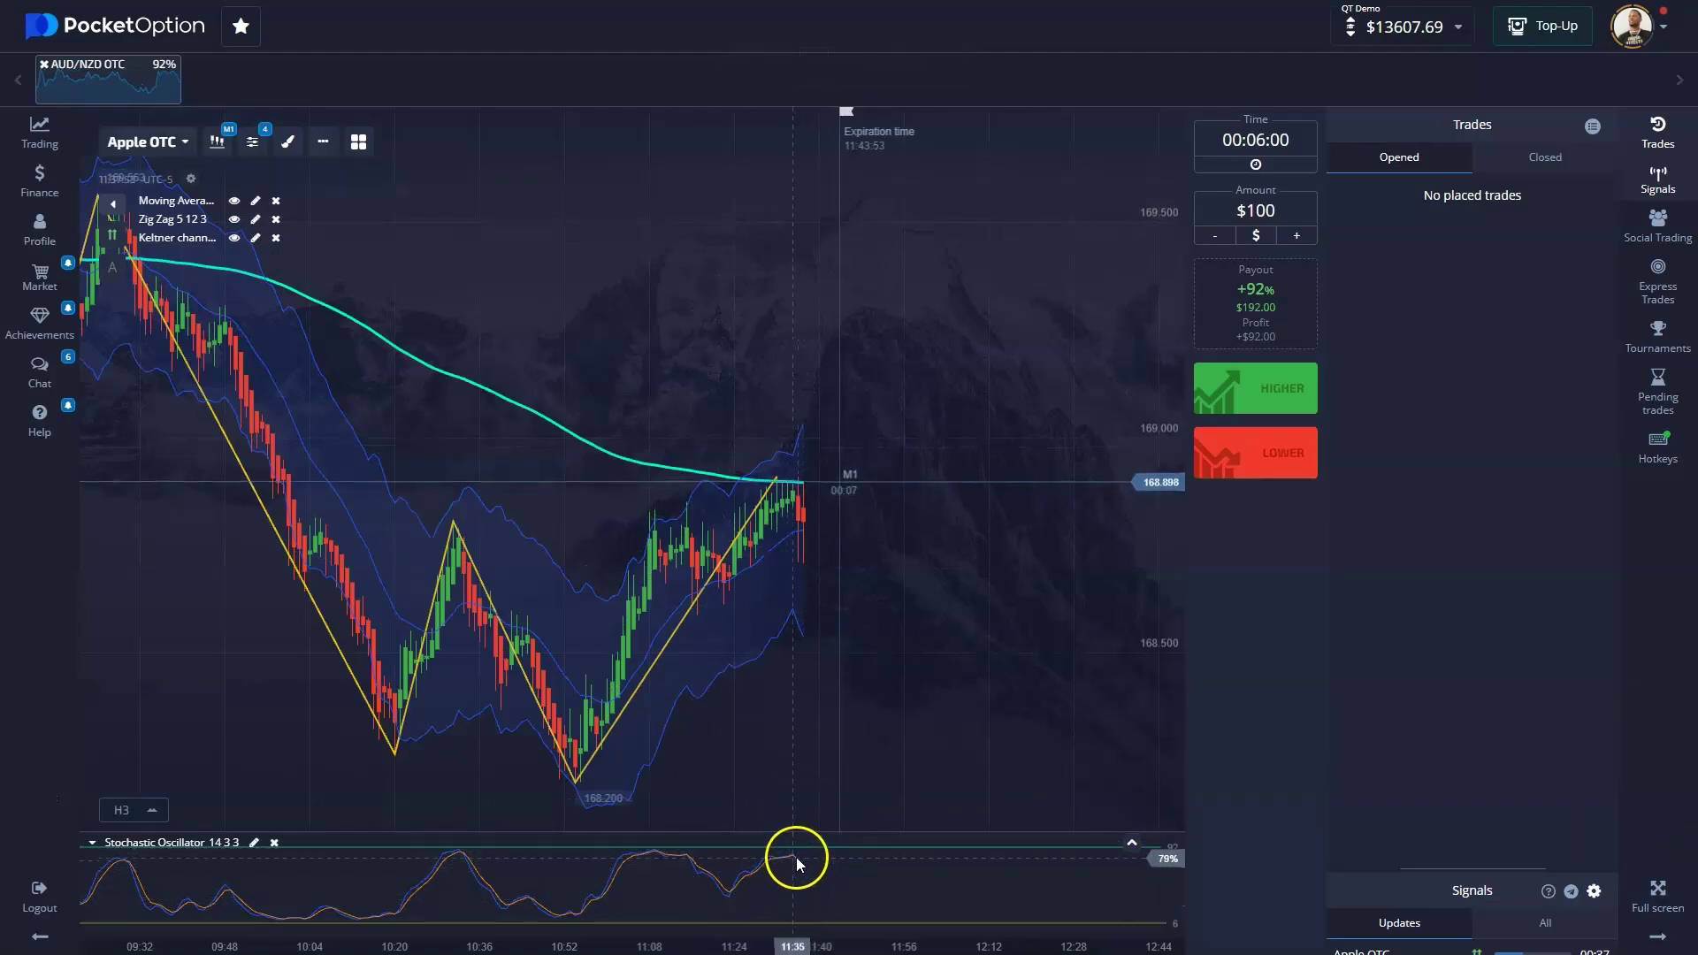
Change the Apple OTC chart time frame to M15 and zoom out to see more candles.
{"action": "left_click", "coordinate": [226, 143]}
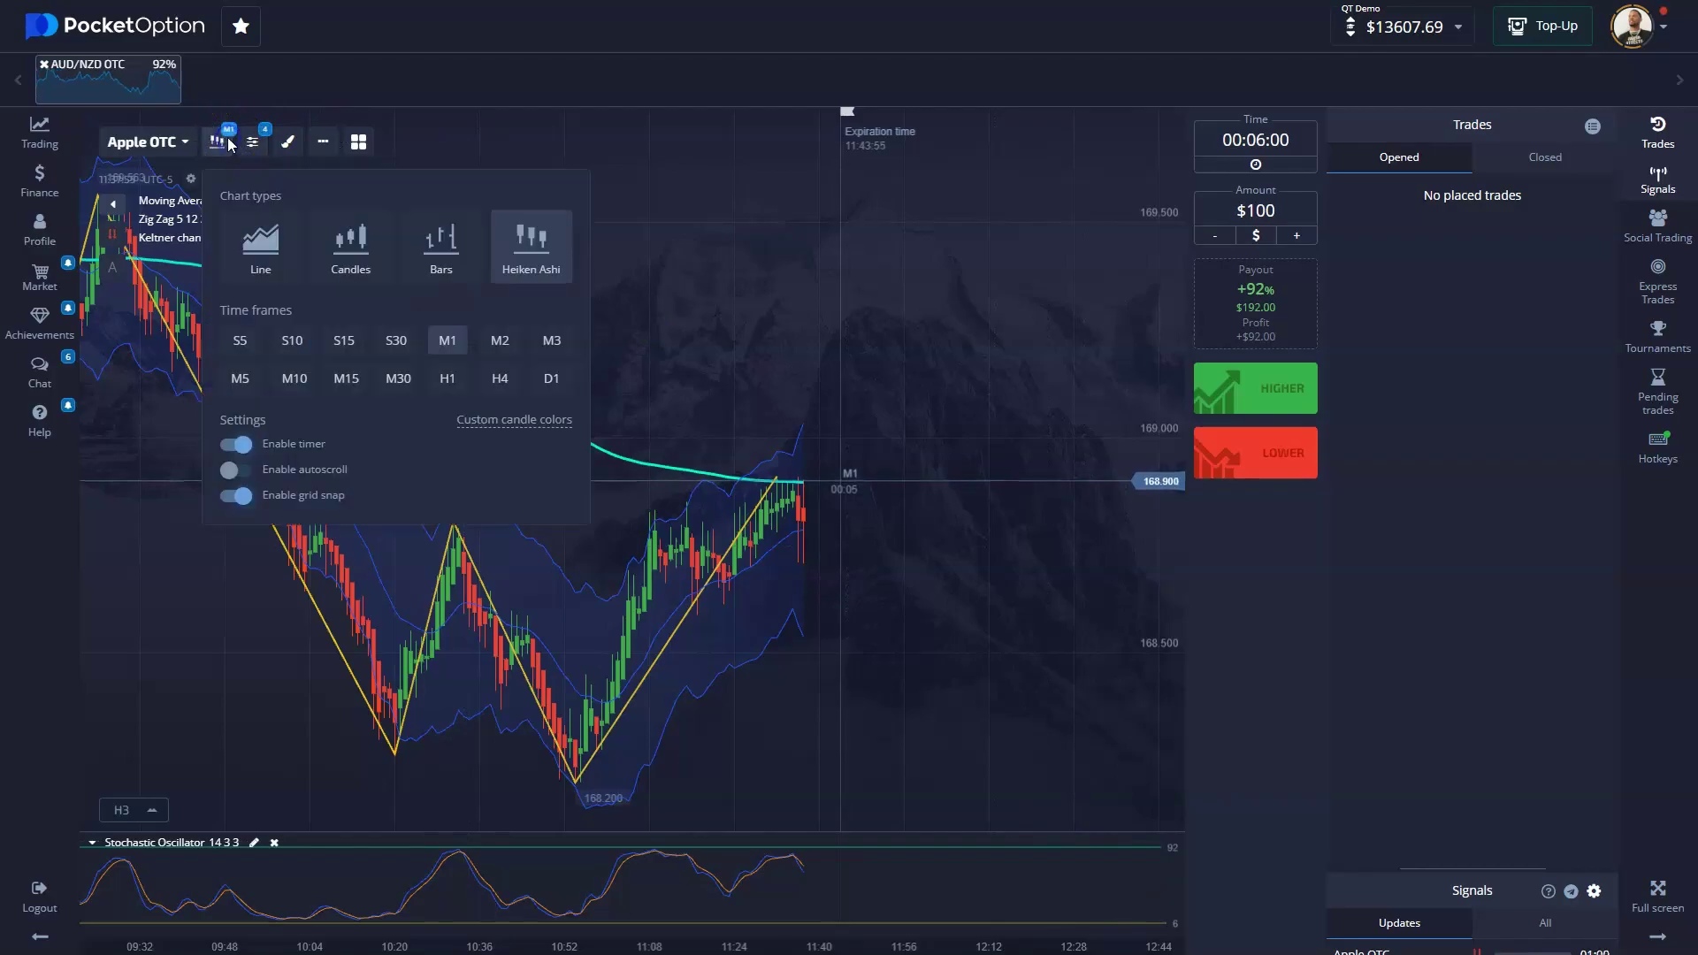
{"action": "left_click", "coordinate": [347, 380]}
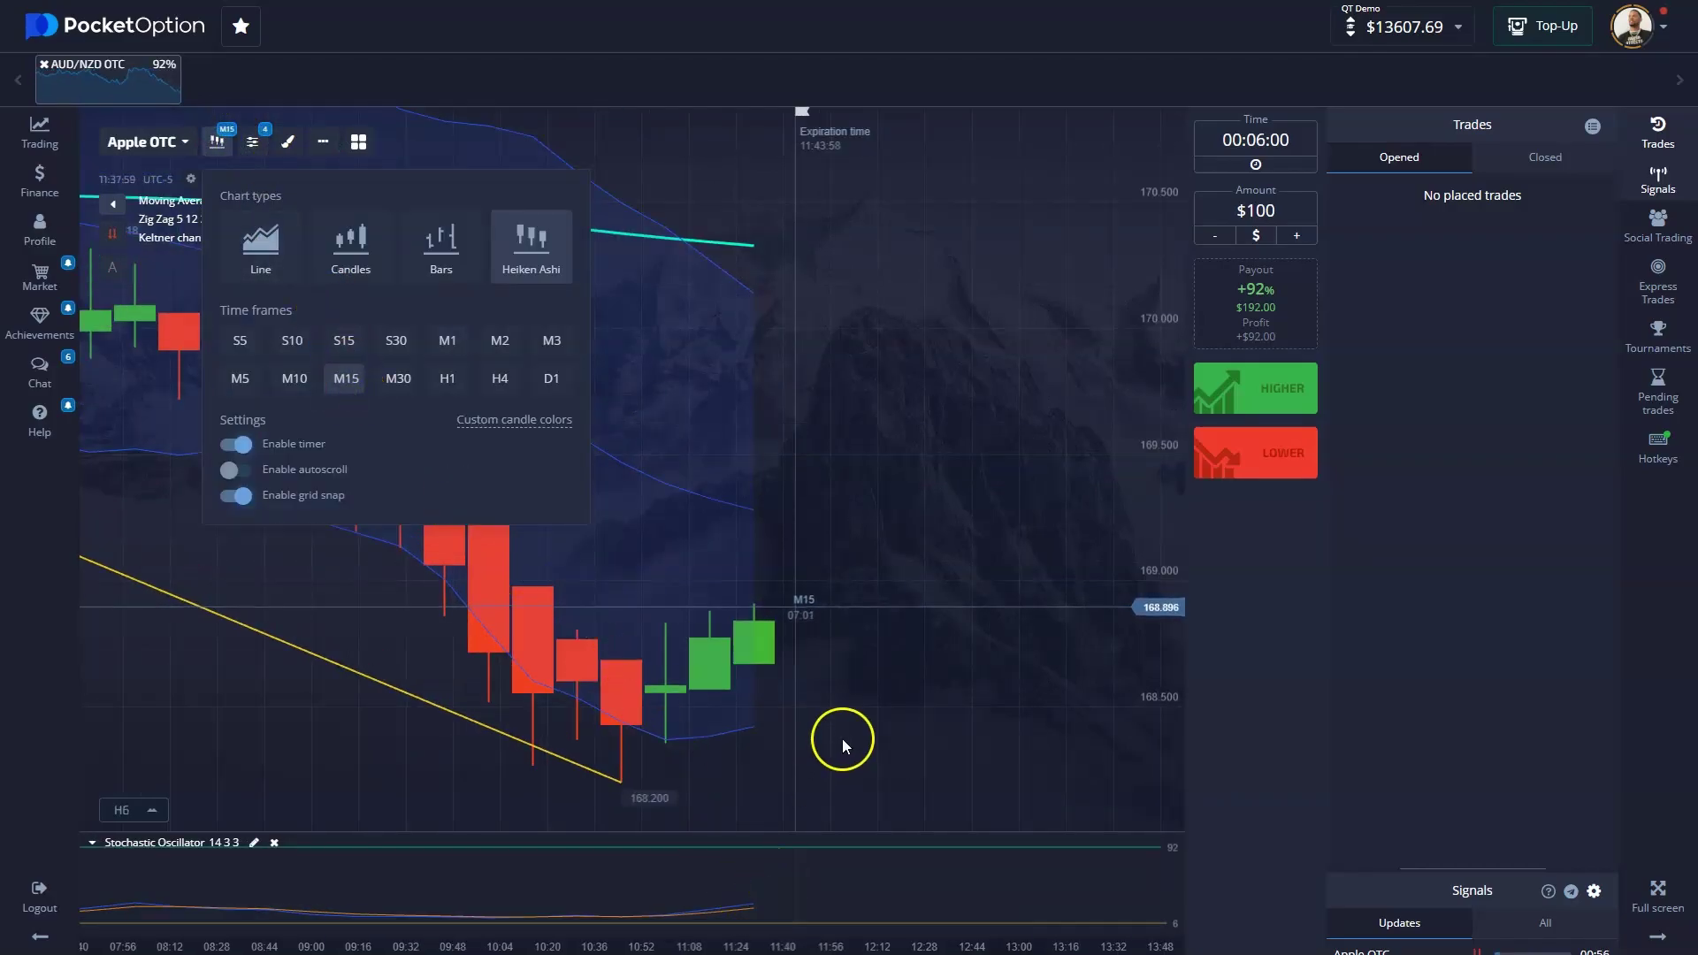
{"action": "scroll", "coordinate": [842, 739], "scroll_direction": "down", "scroll_amount": 5}
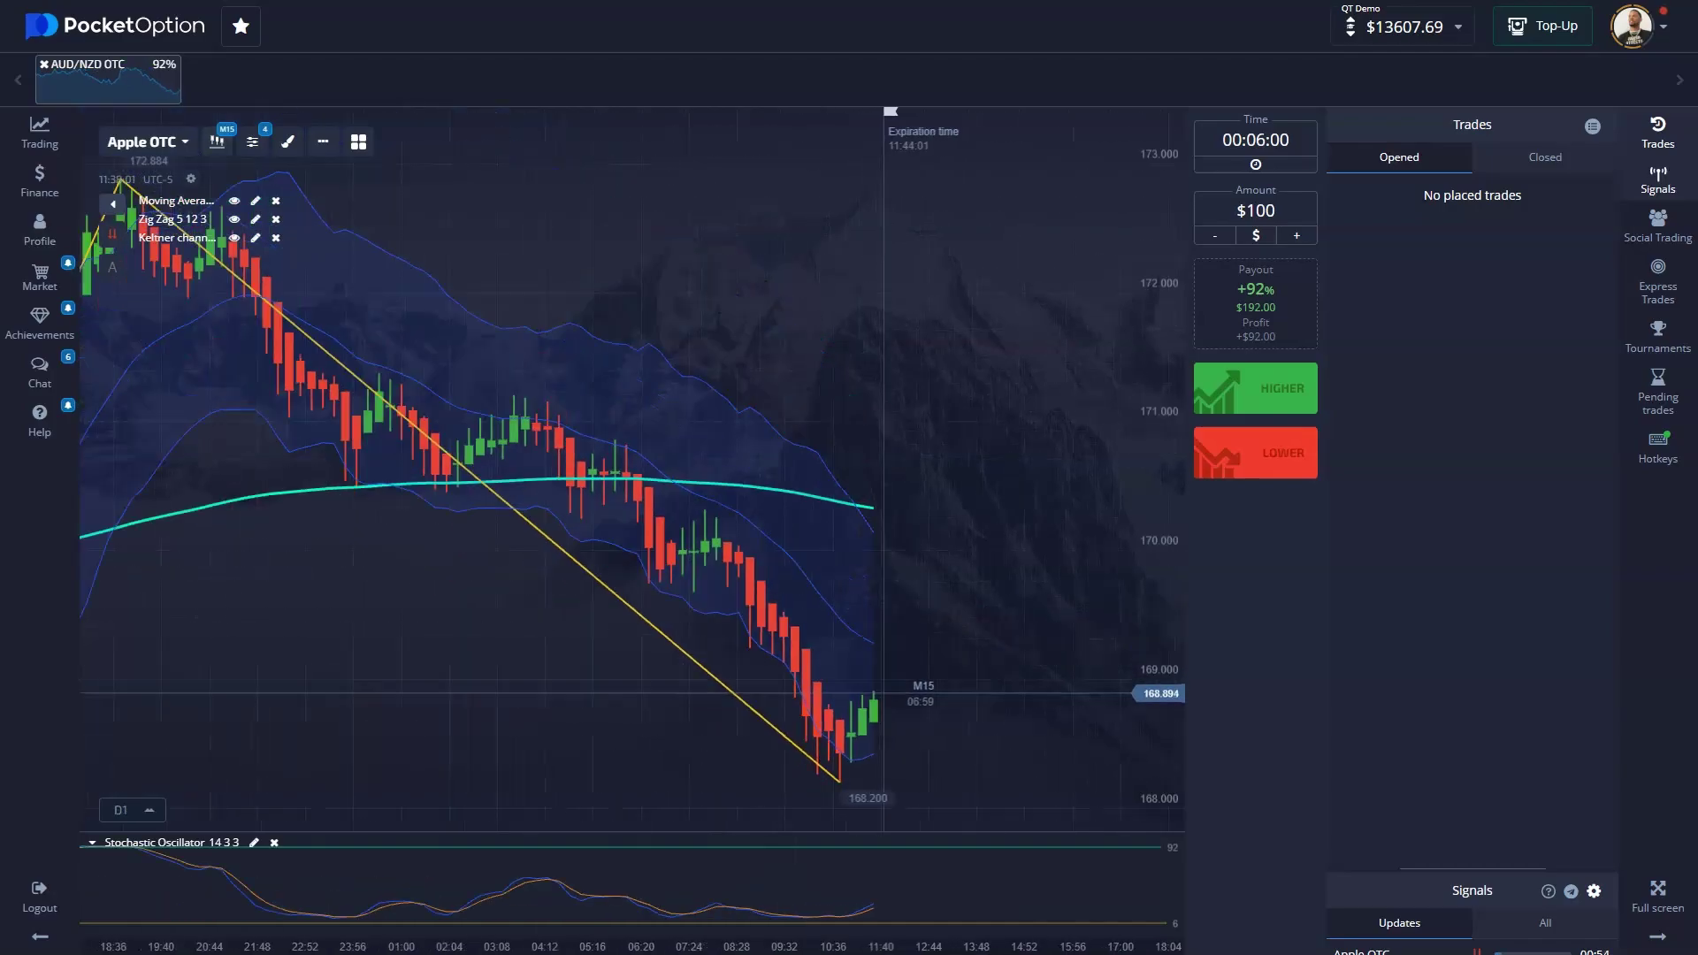
{"action": "scroll", "coordinate": [779, 665], "scroll_direction": "down", "scroll_amount": 4}
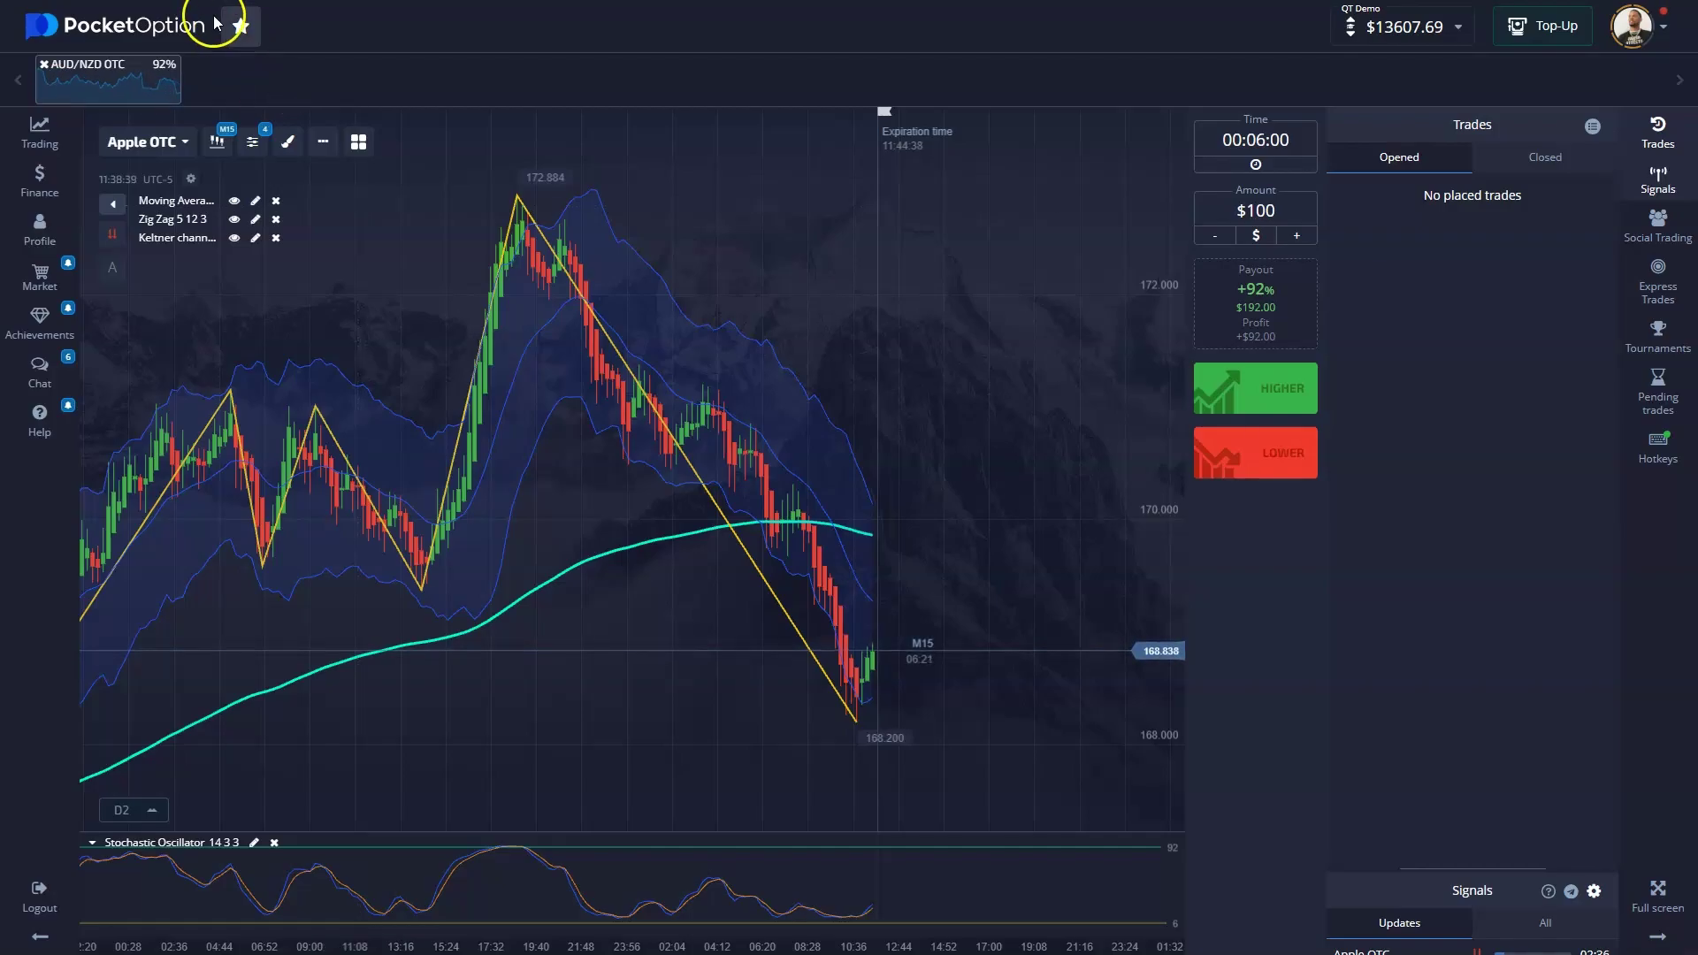
{"action": "left_click", "coordinate": [217, 141]}
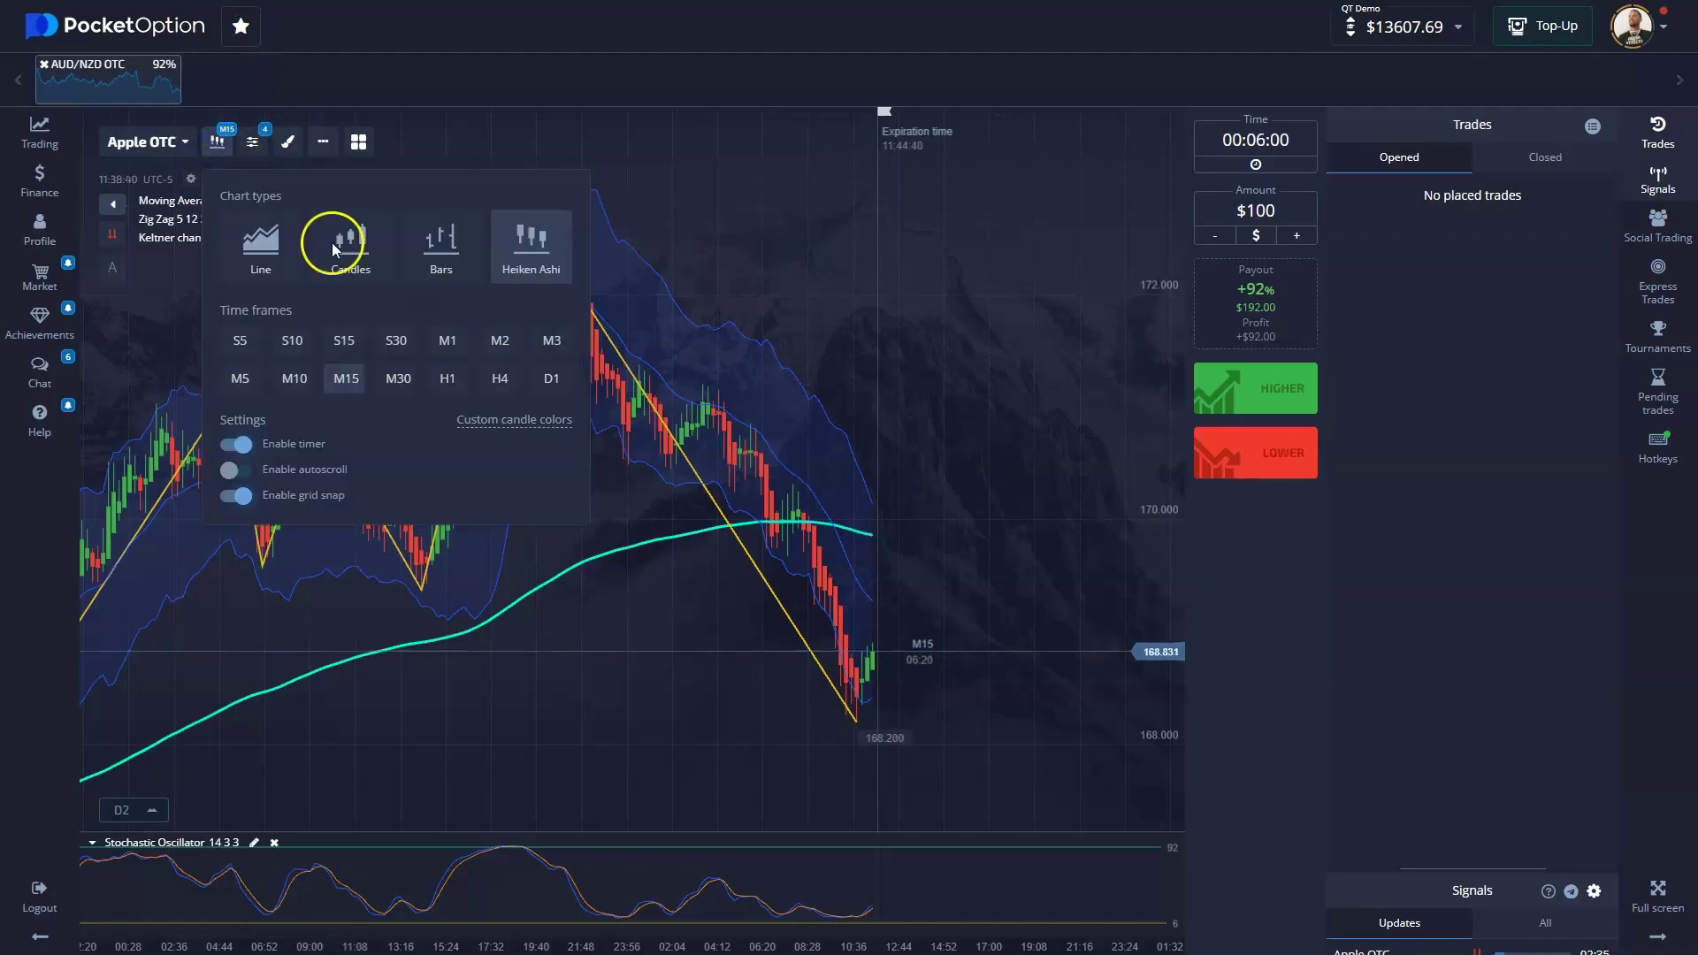
{"action": "left_click", "coordinate": [447, 341]}
{"action": "left_click", "coordinate": [925, 378]}
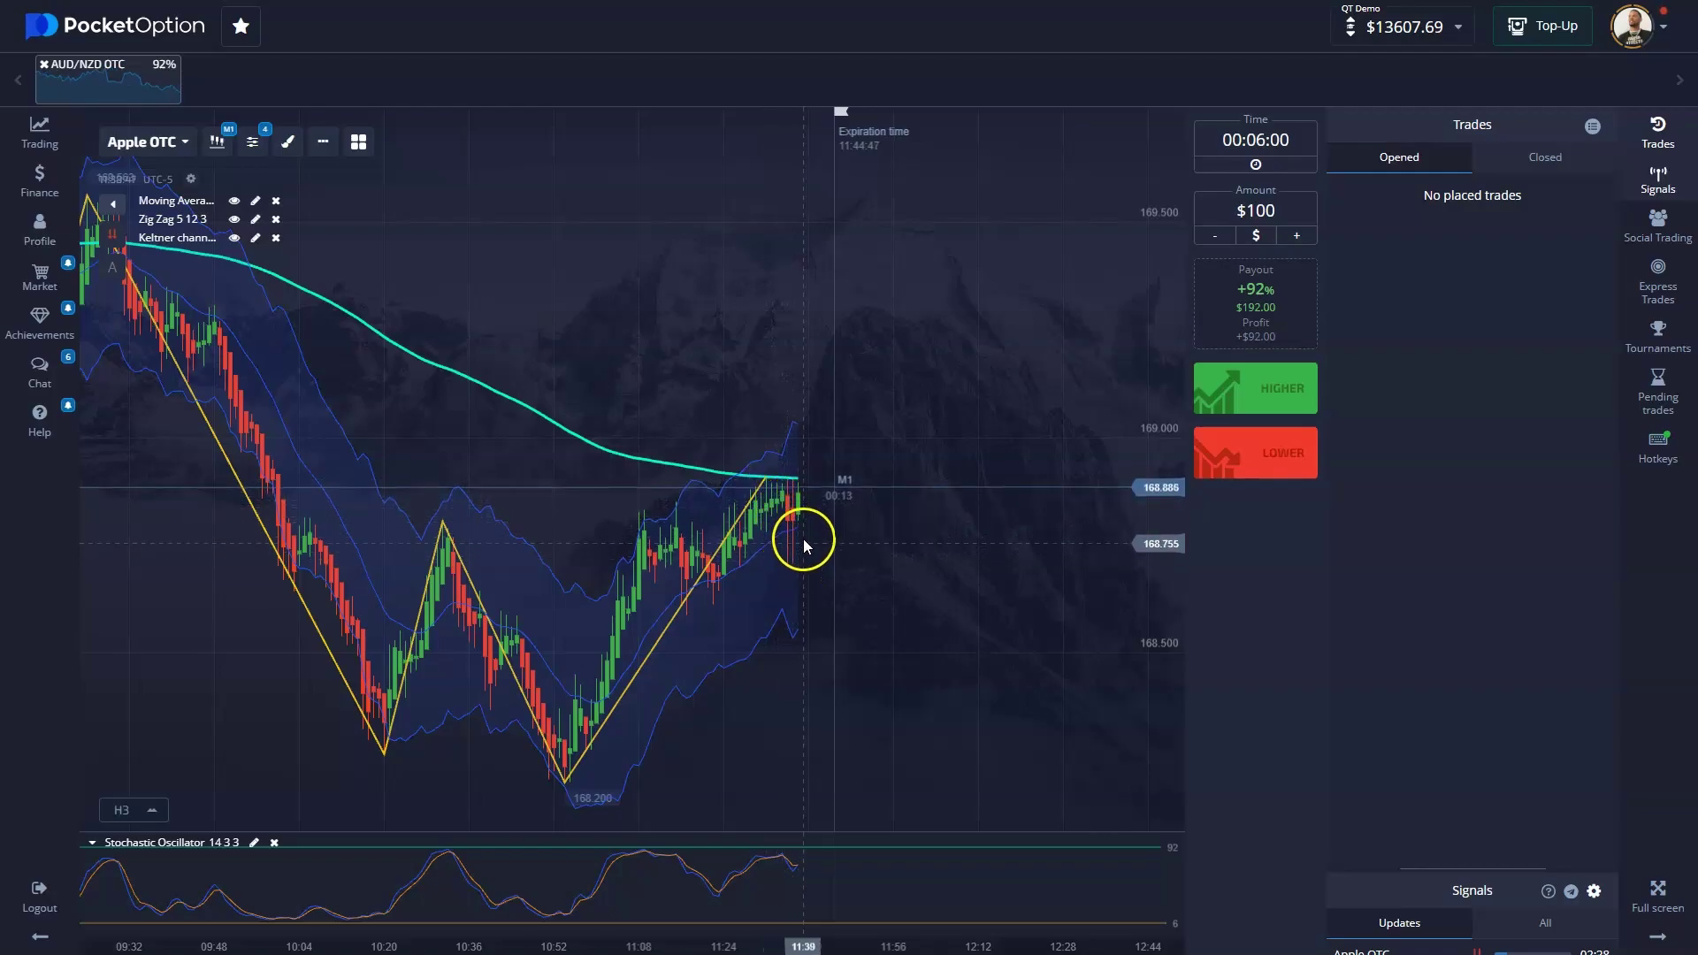
{"action": "left_click", "coordinate": [232, 132]}
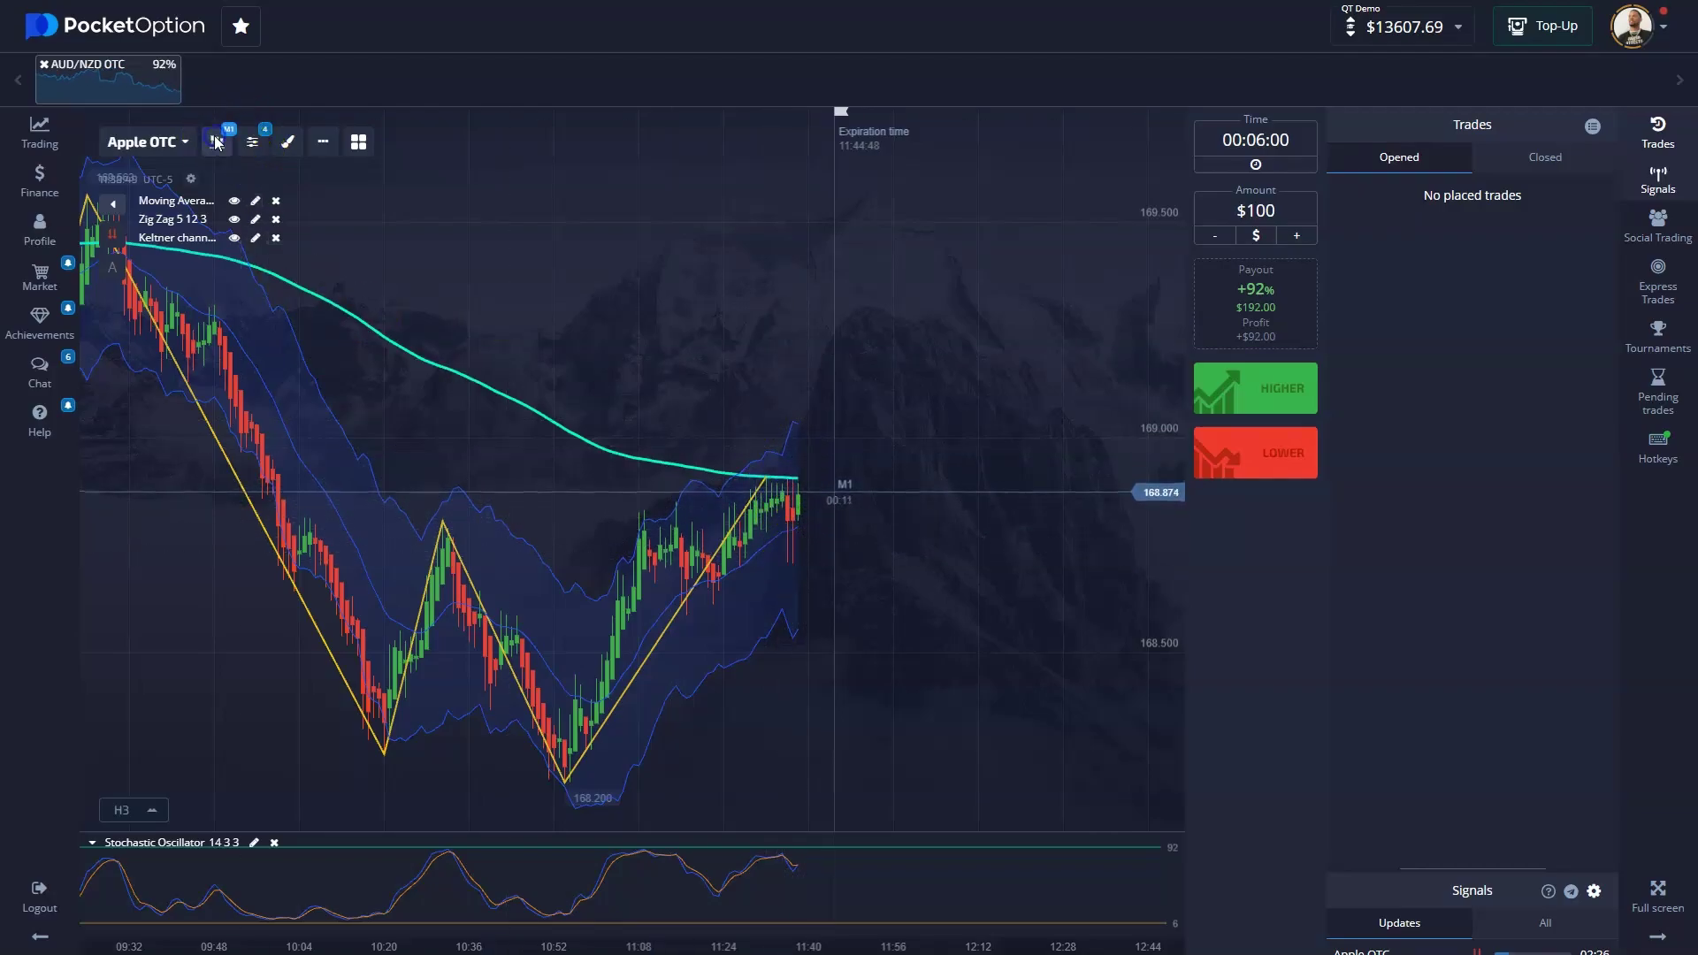
{"action": "left_click", "coordinate": [345, 379]}
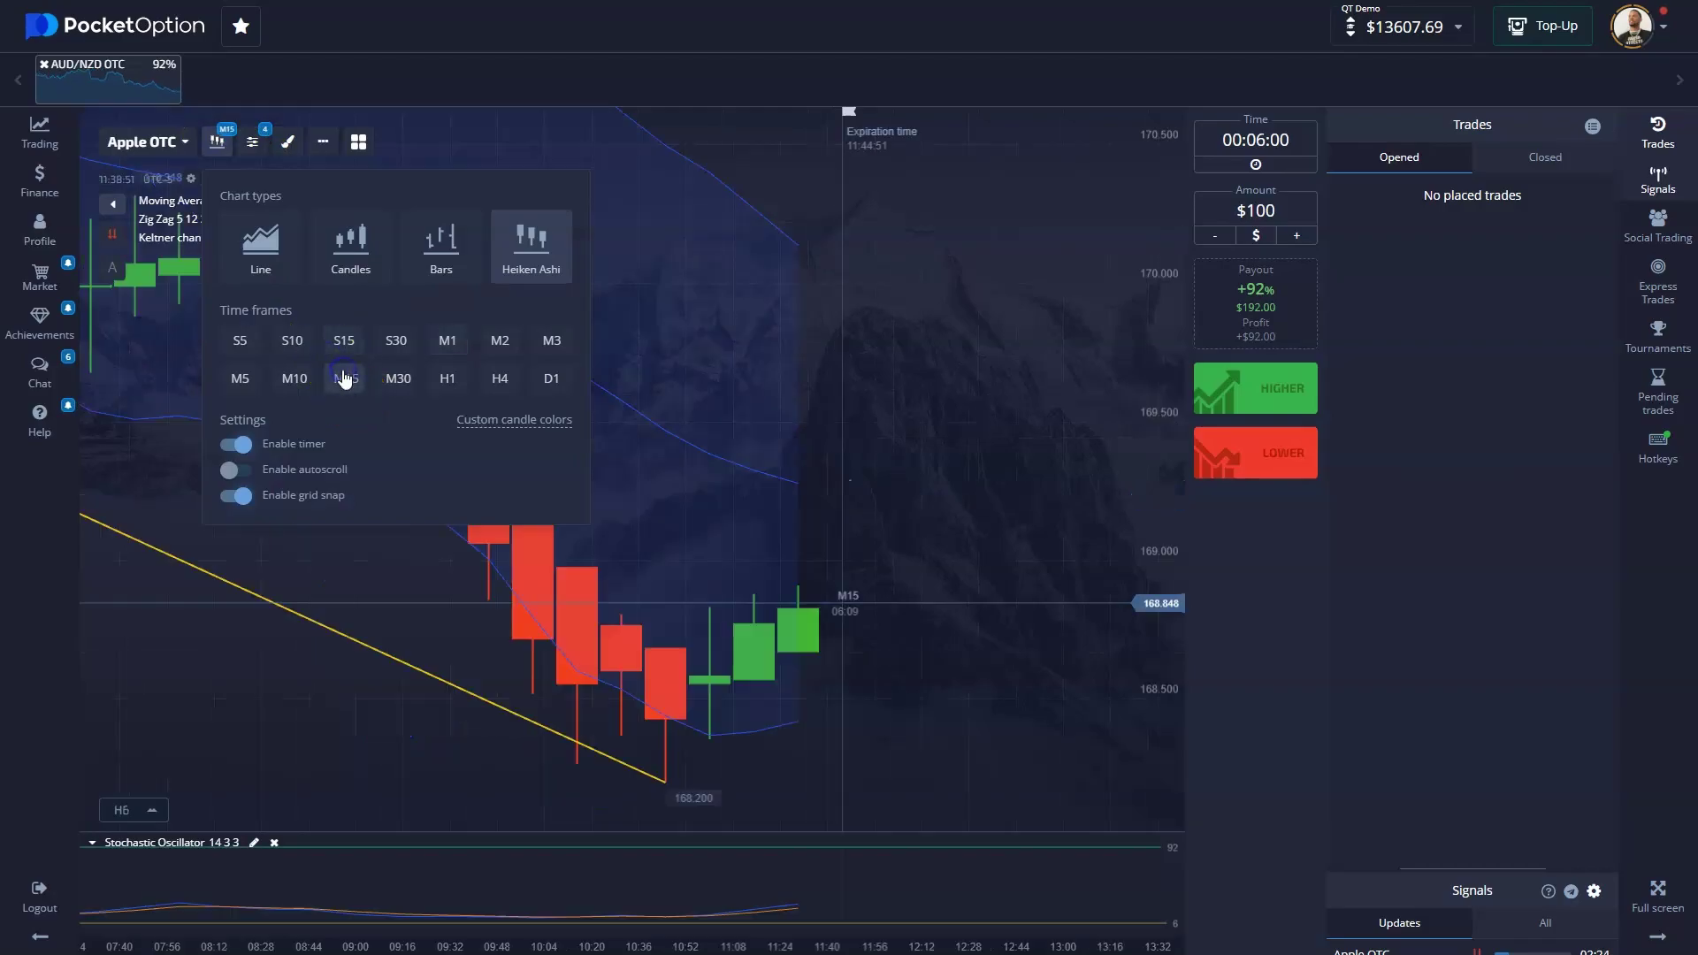
{"action": "right_click", "coordinate": [845, 729]}
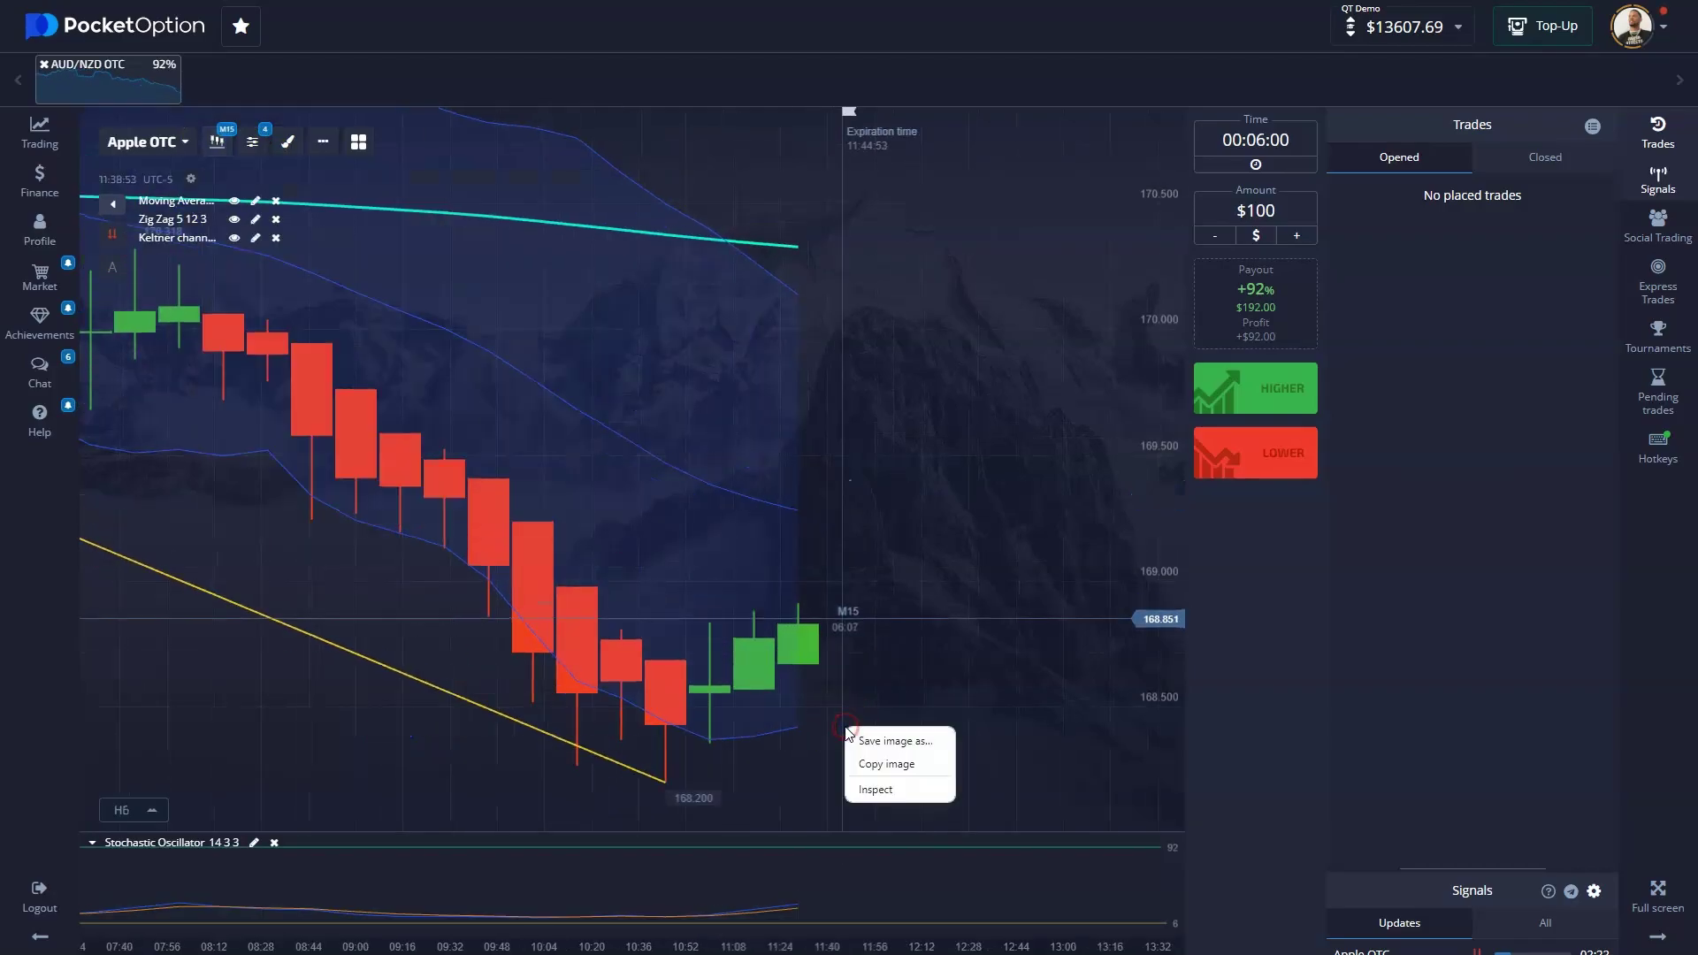
{"action": "left_click", "coordinate": [819, 699]}
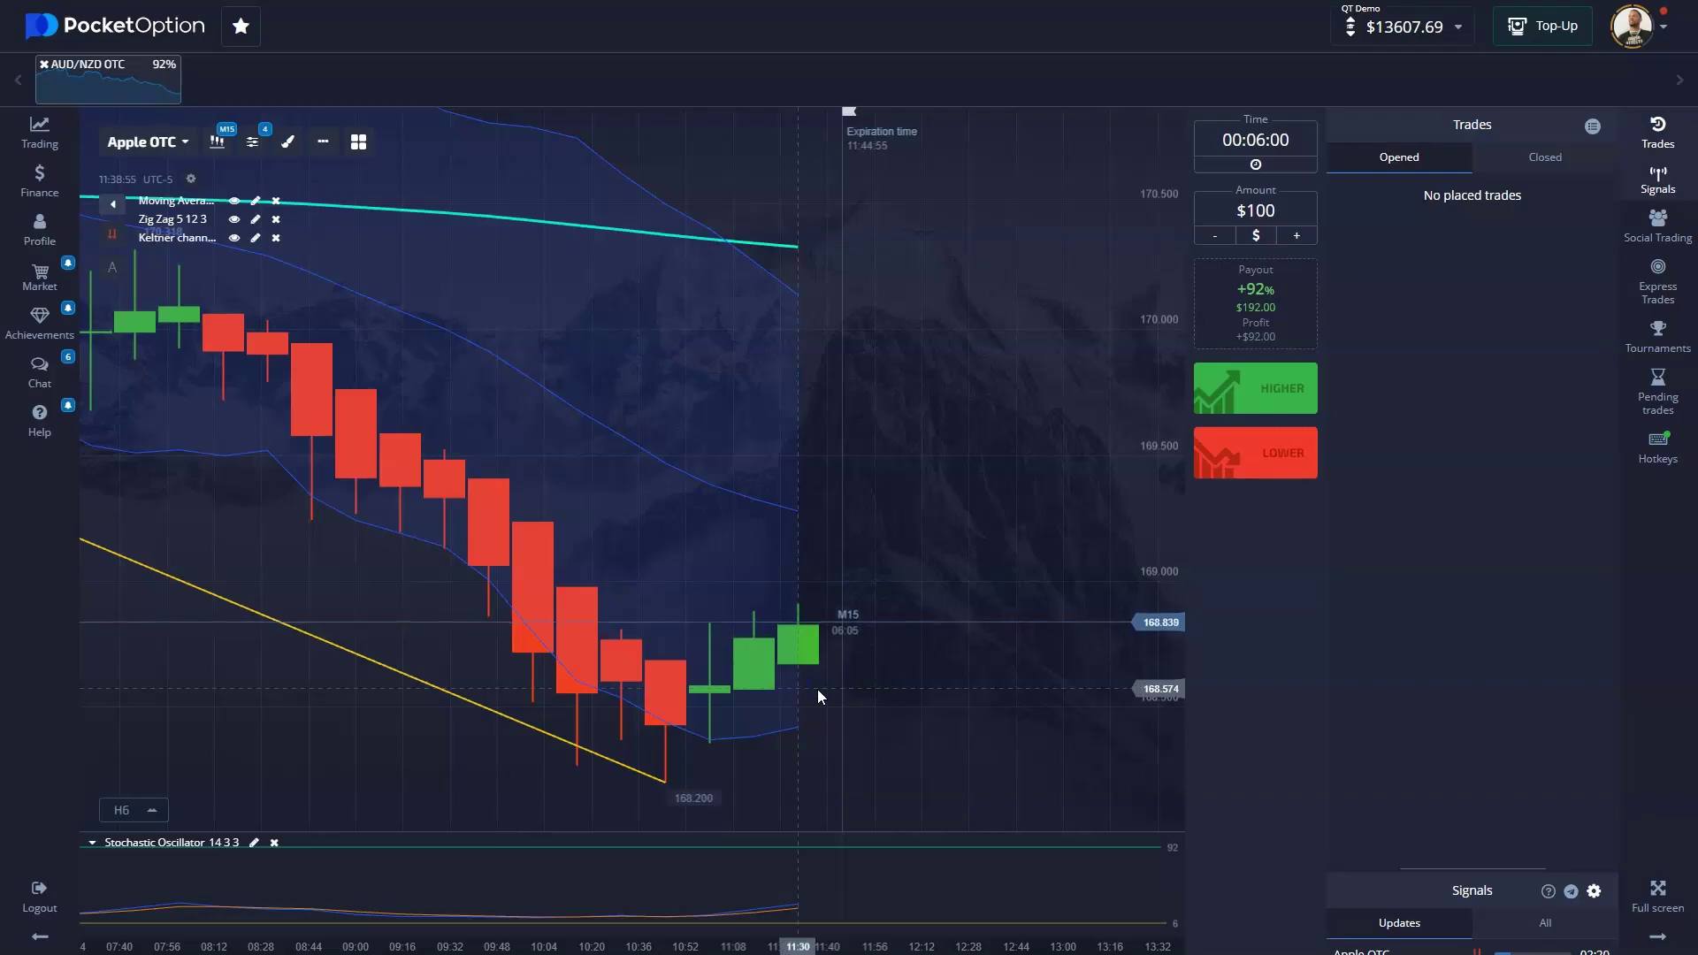
{"action": "scroll", "coordinate": [817, 688], "scroll_direction": "down", "scroll_amount": 3}
{"action": "scroll", "coordinate": [798, 688], "scroll_direction": "down", "scroll_amount": 4}
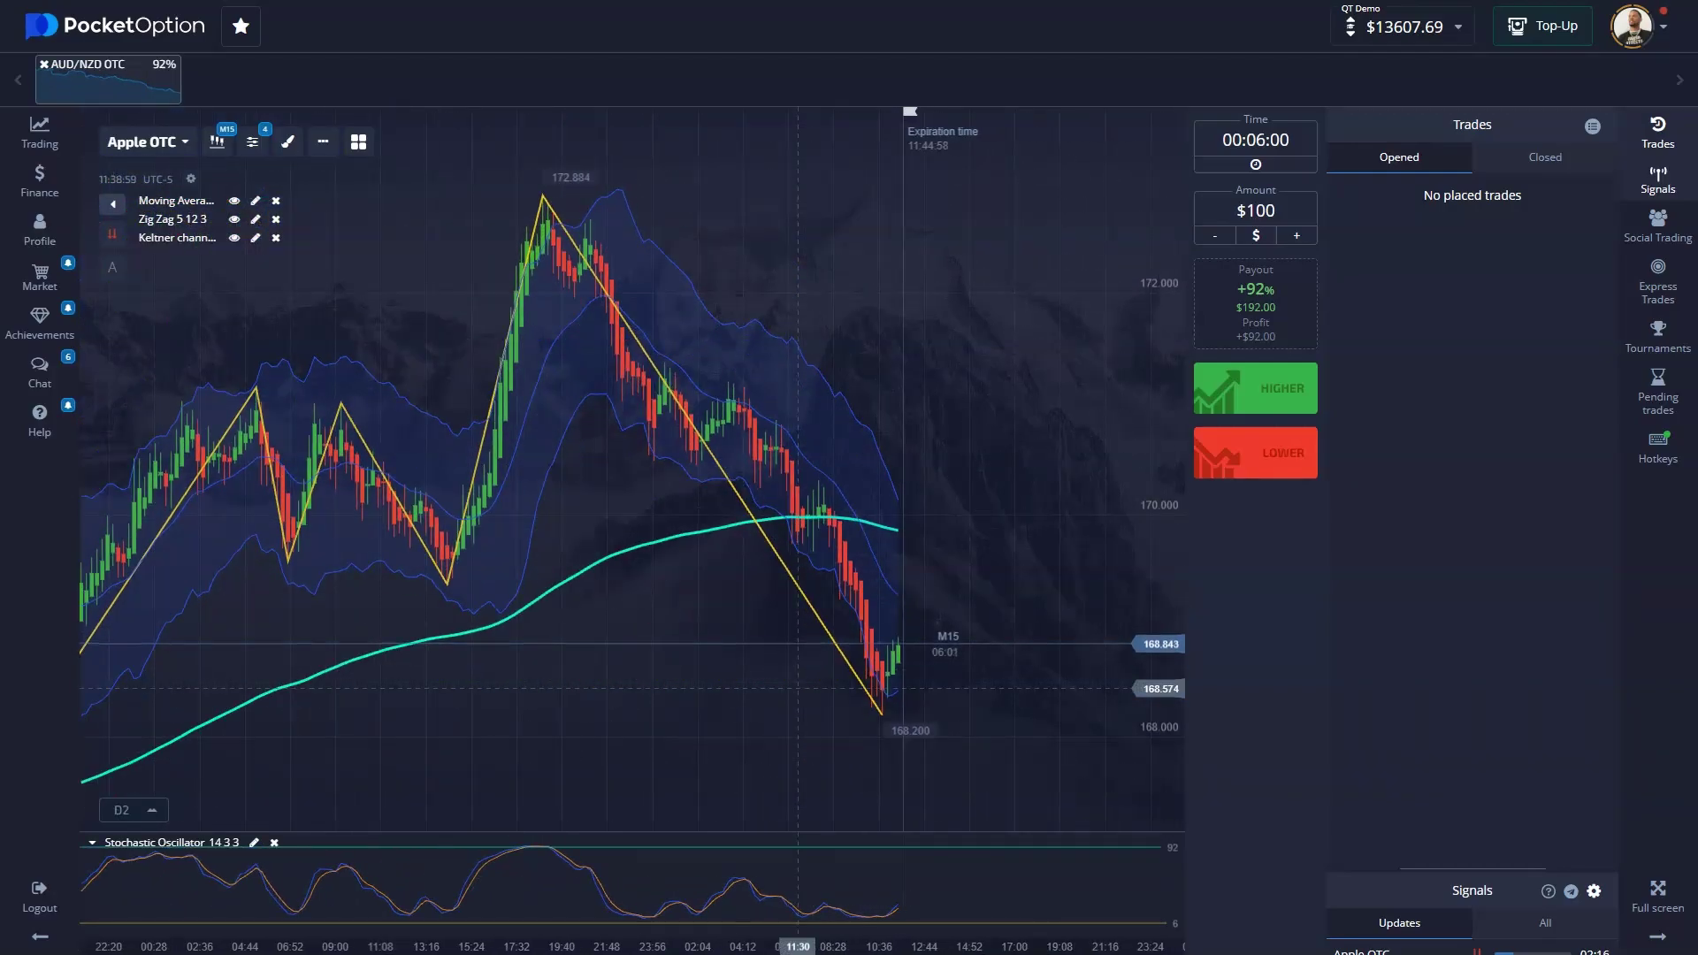
{"action": "scroll", "coordinate": [797, 688], "scroll_direction": "up", "scroll_amount": 6}
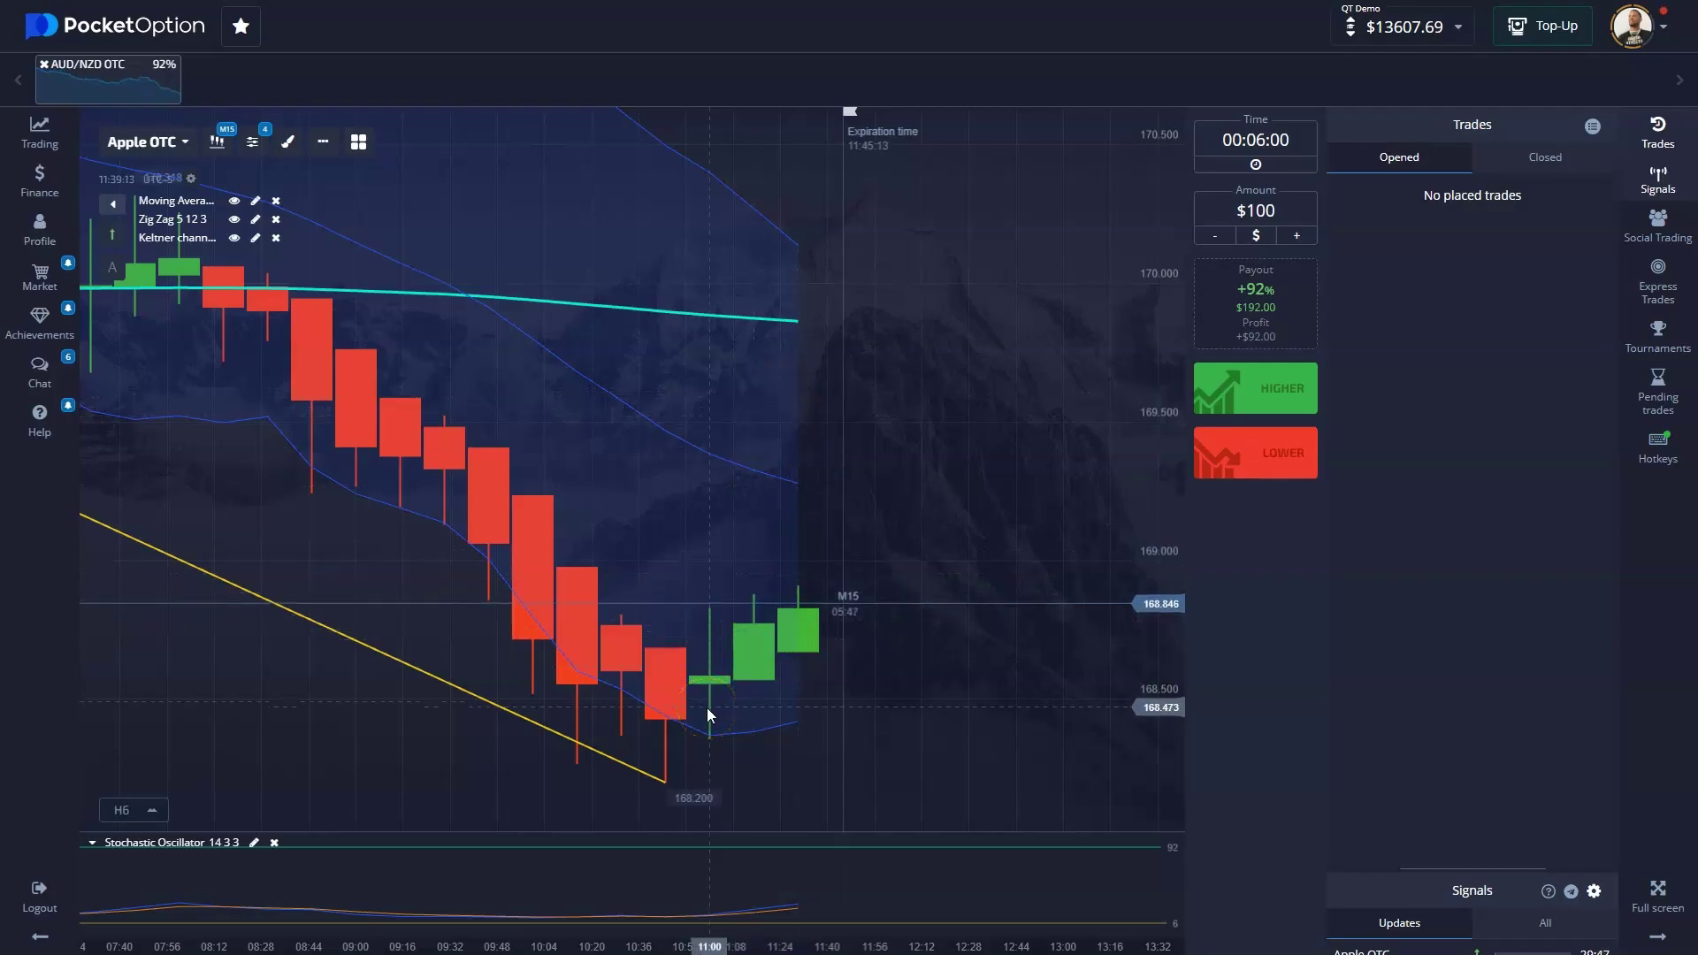
{"action": "scroll", "coordinate": [804, 692], "scroll_direction": "down", "scroll_amount": 10}
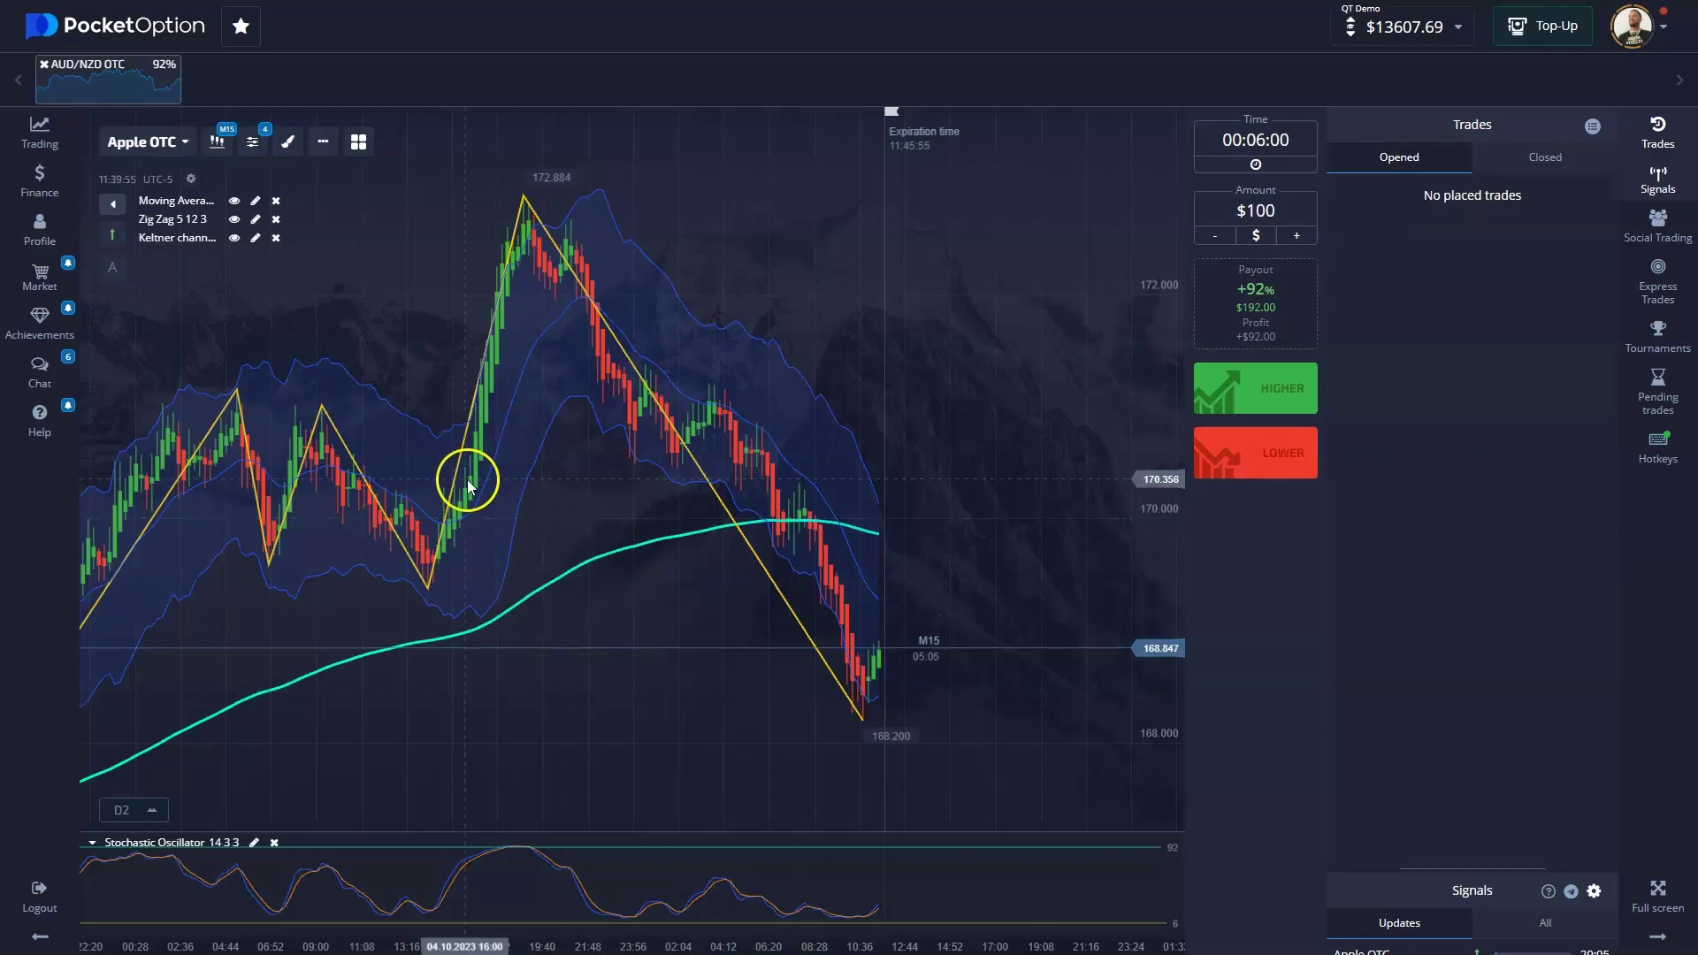
Switch the Apple OTC chart to the M1 time frame.
{"action": "left_click", "coordinate": [216, 141]}
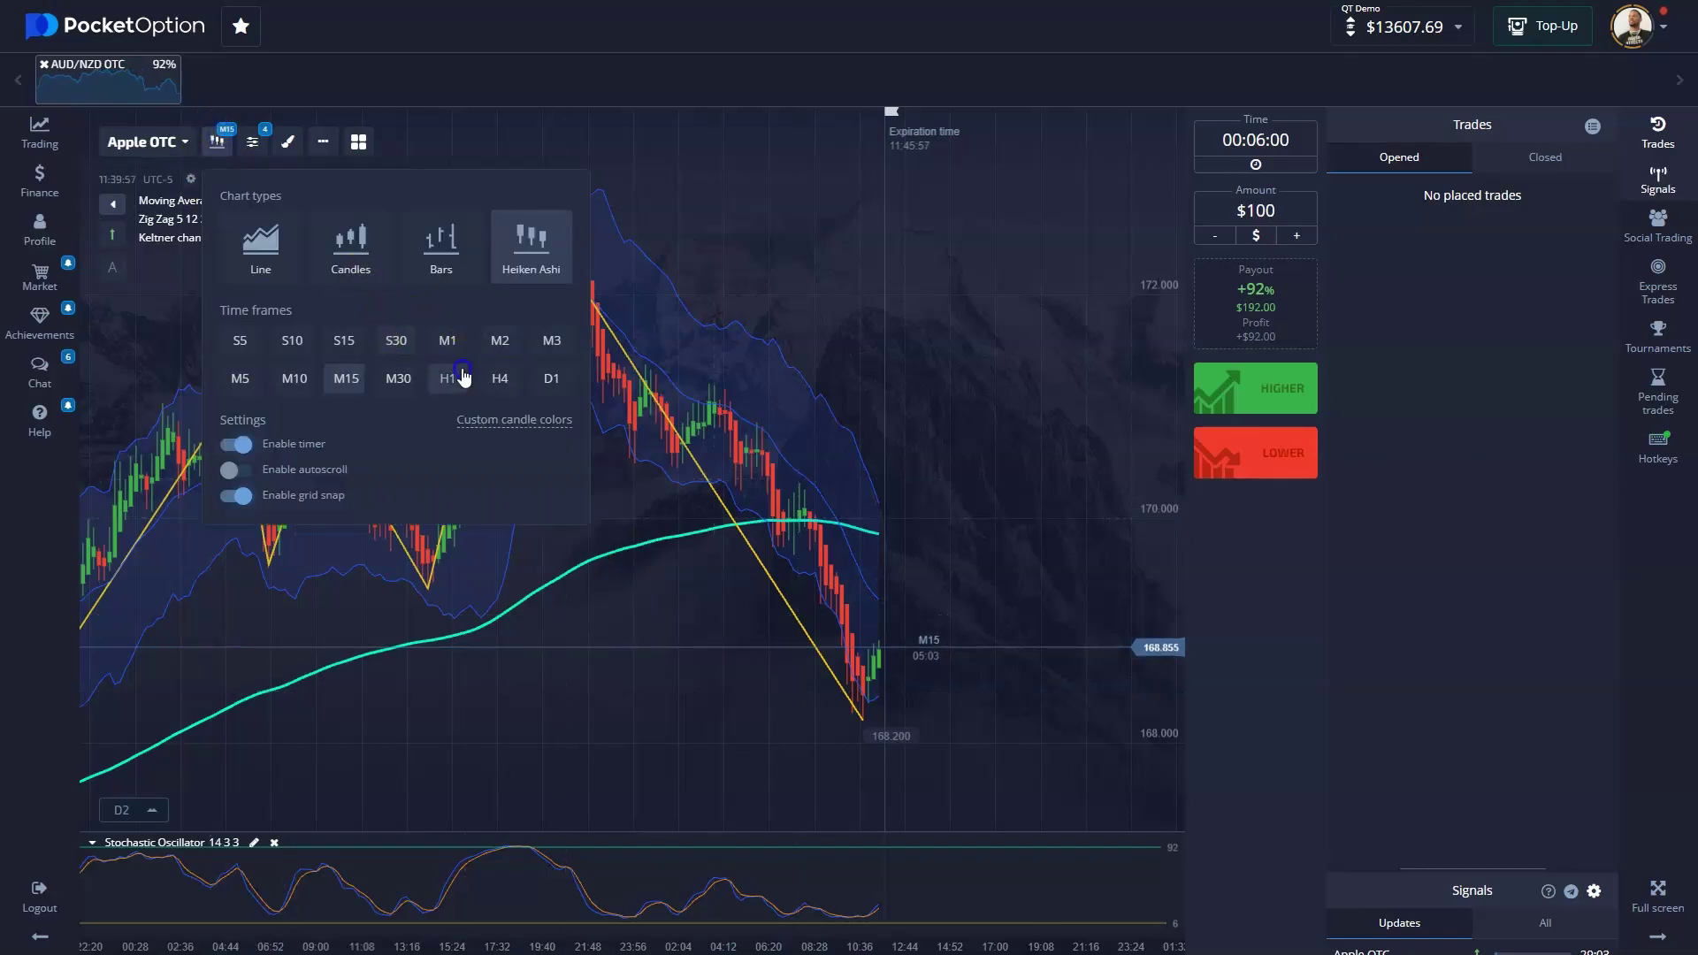
{"action": "left_click", "coordinate": [447, 340]}
{"action": "left_click", "coordinate": [887, 341]}
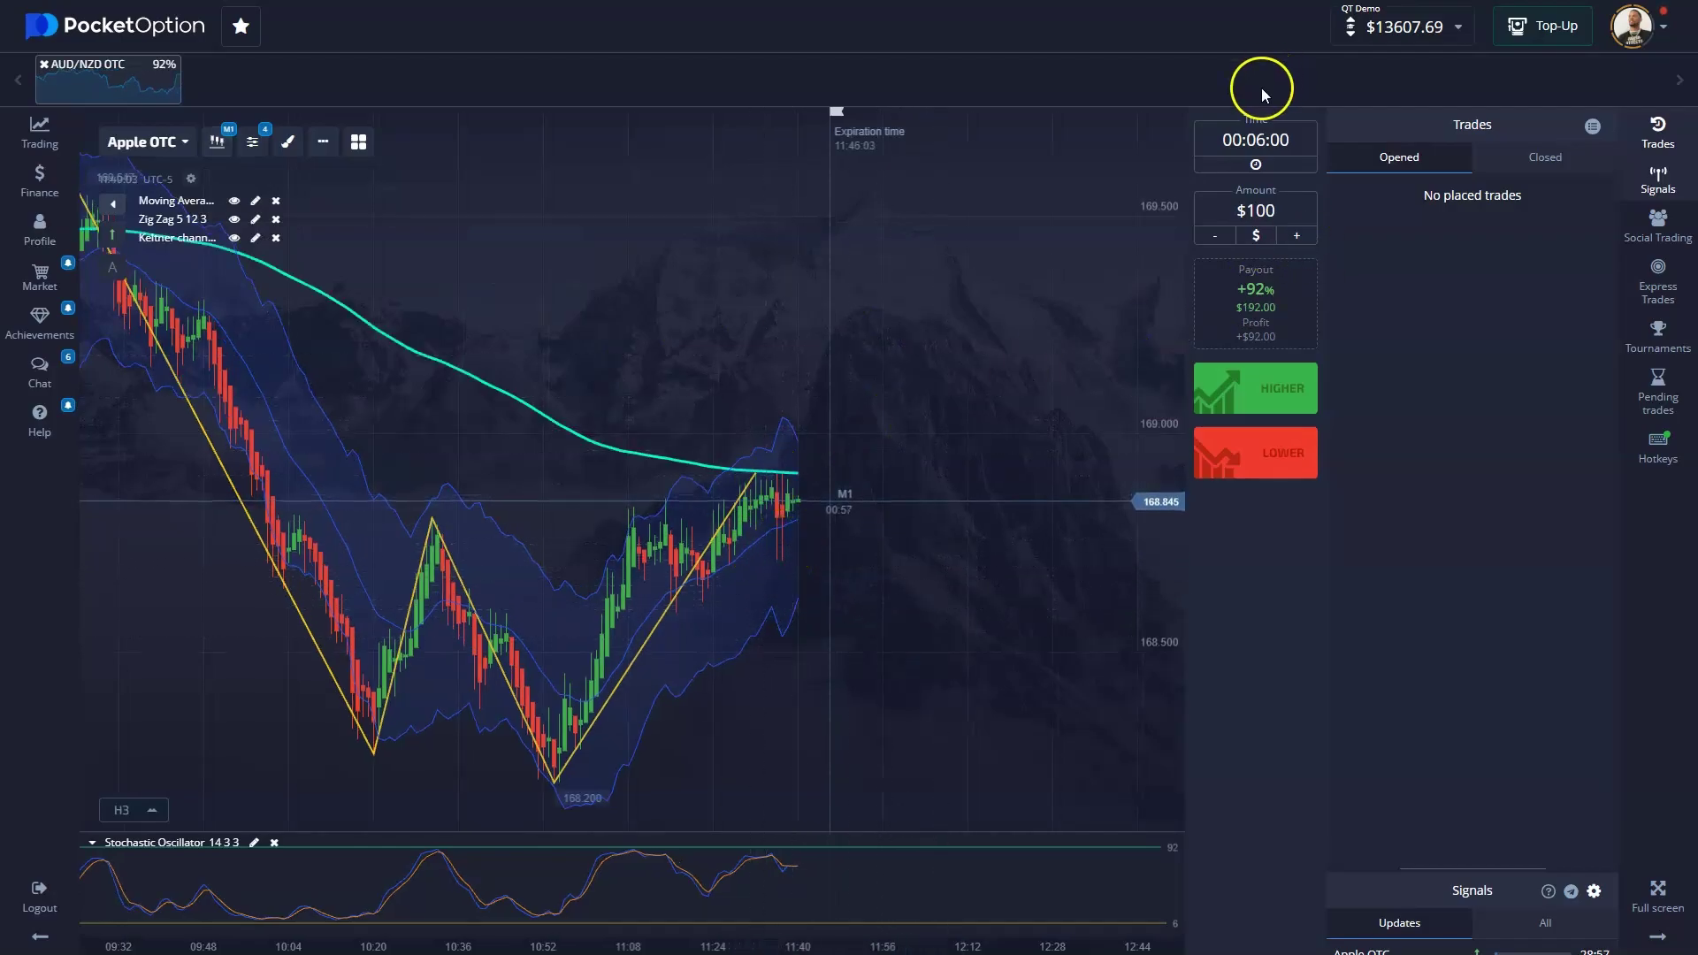
Set the trade duration to 00:03:00.
{"action": "left_click", "coordinate": [1245, 123]}
{"action": "left_click", "coordinate": [1109, 201]}
{"action": "left_click", "coordinate": [1109, 202]}
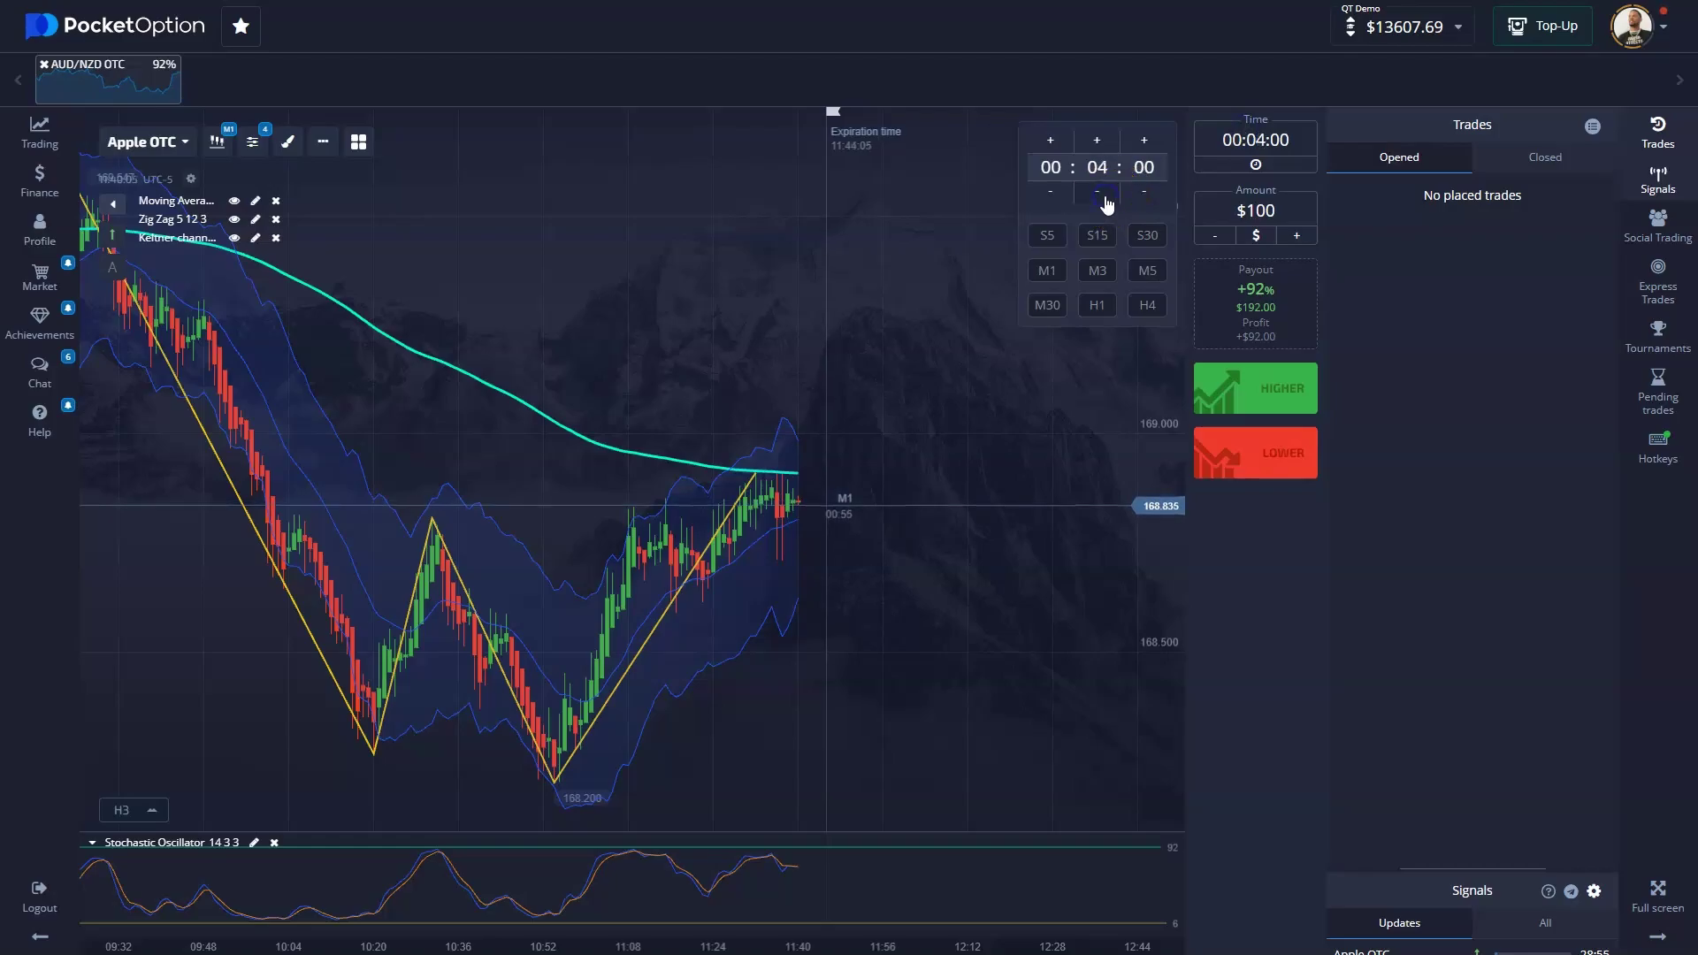
{"action": "left_click", "coordinate": [1109, 203]}
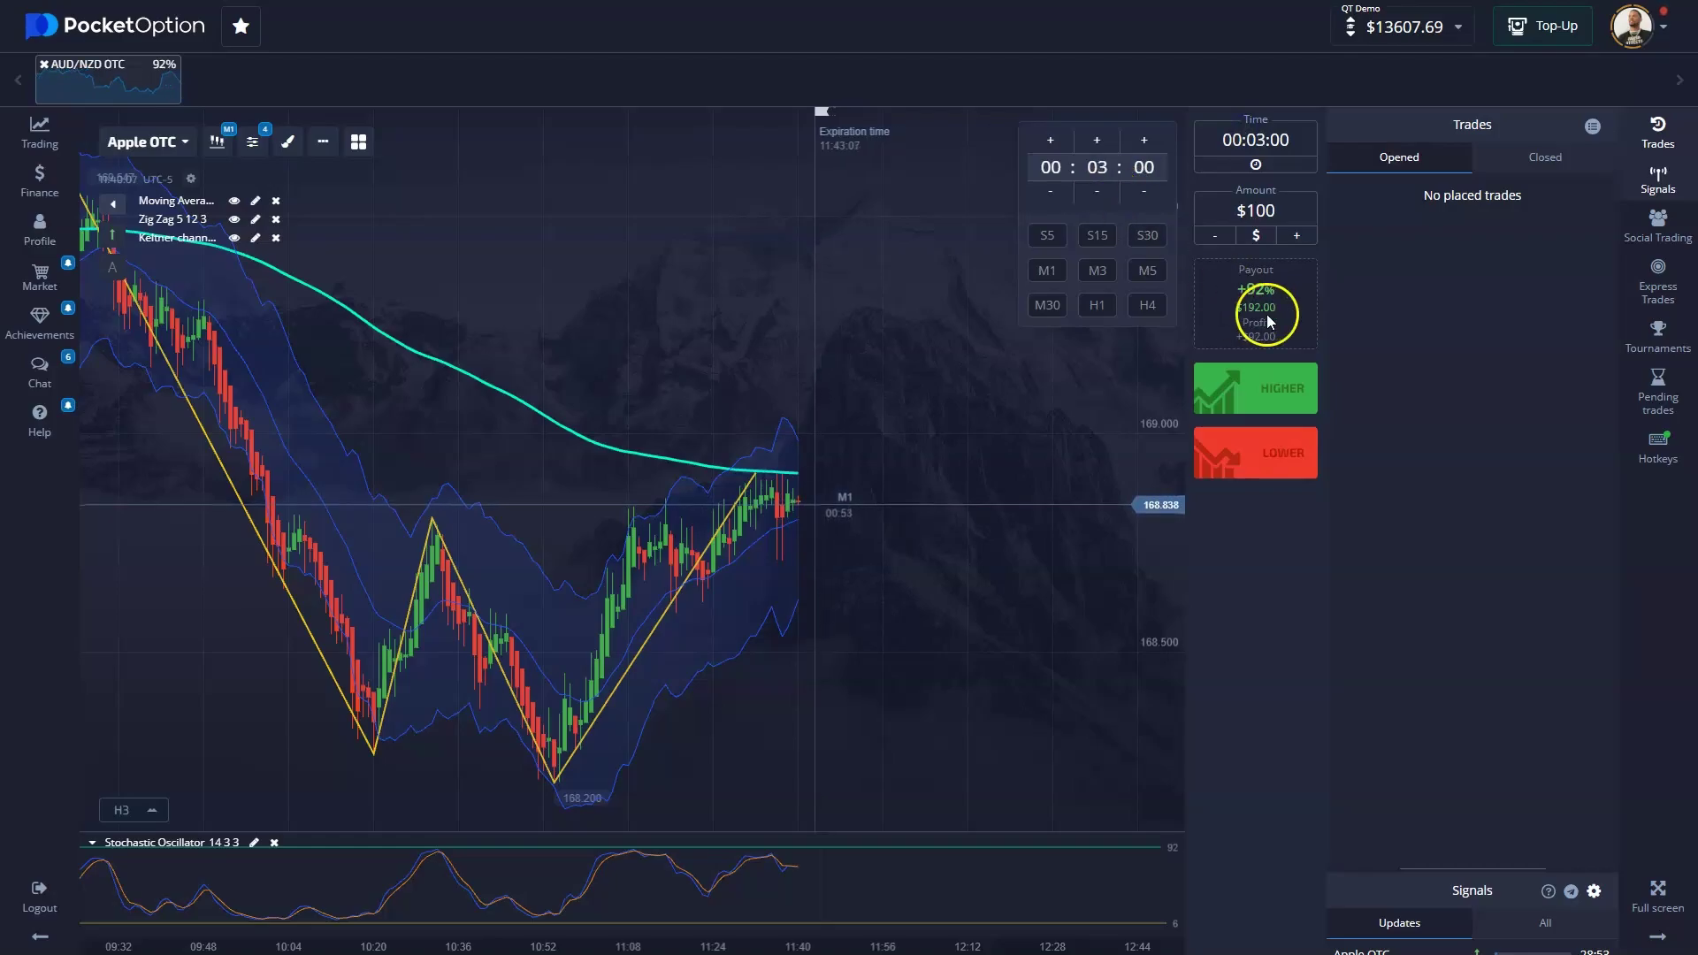
Place repeated $100 Higher trades on Apple OTC with the 3-minute expiry.
{"action": "left_click", "coordinate": [1238, 409]}
{"action": "left_click", "coordinate": [1237, 406]}
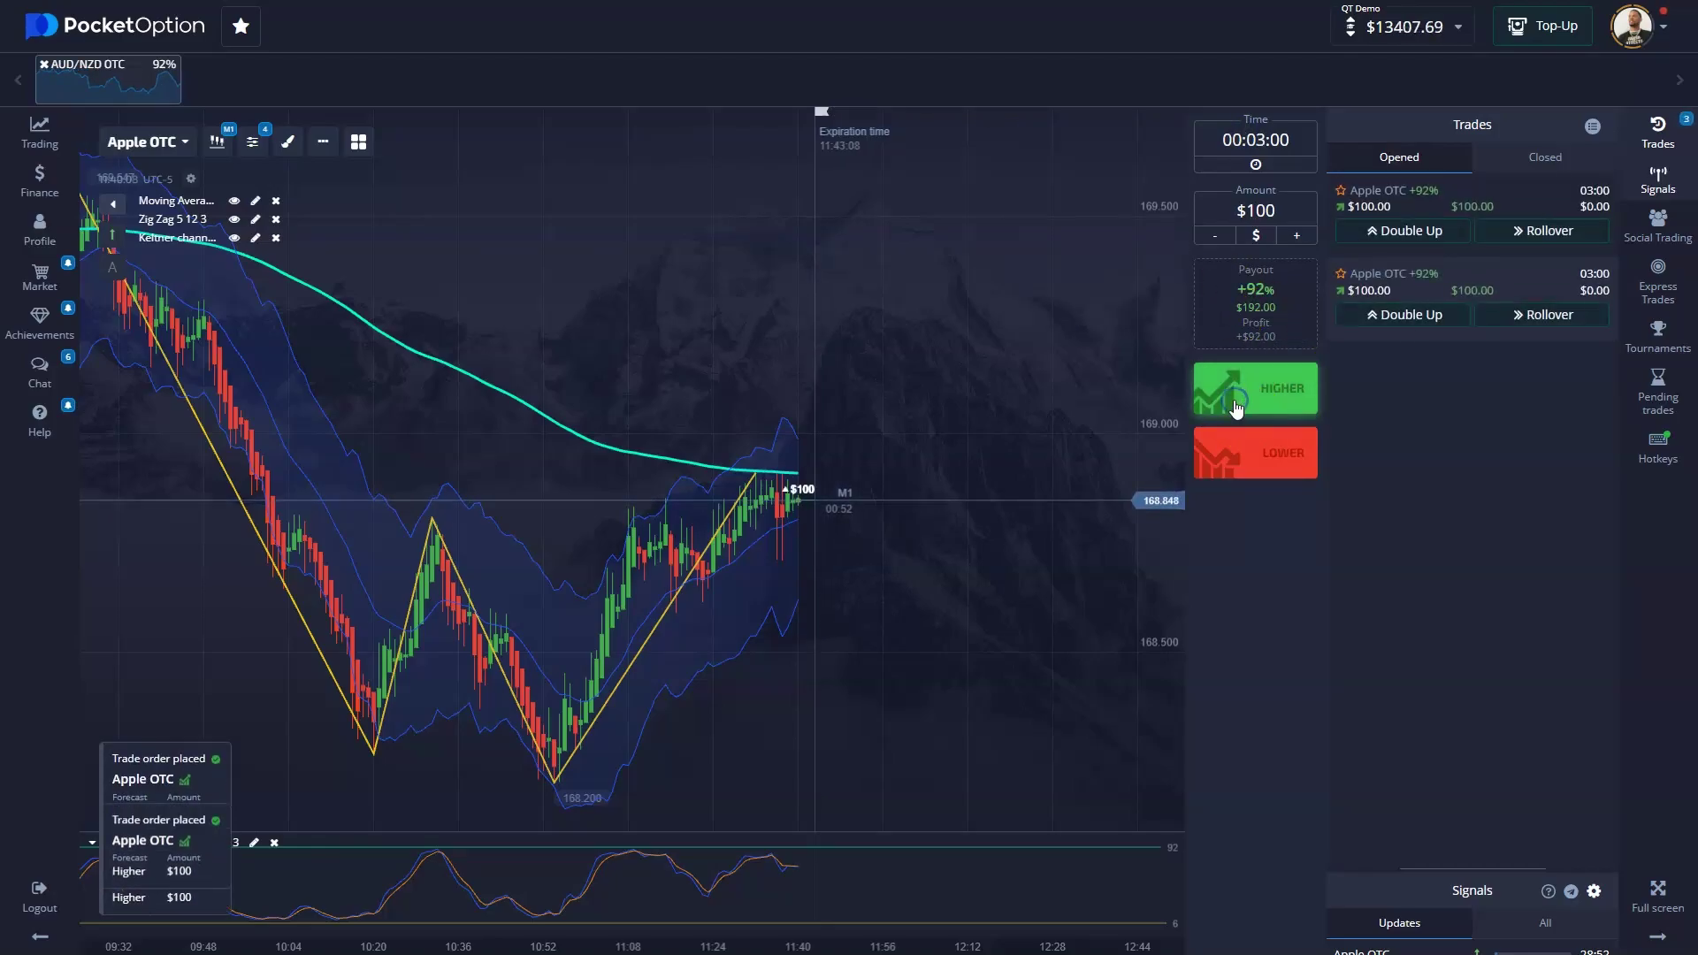
{"action": "left_click", "coordinate": [1236, 407]}
{"action": "left_click", "coordinate": [1236, 407]}
{"action": "left_click", "coordinate": [1236, 407]}
{"action": "left_click", "coordinate": [1236, 407]}
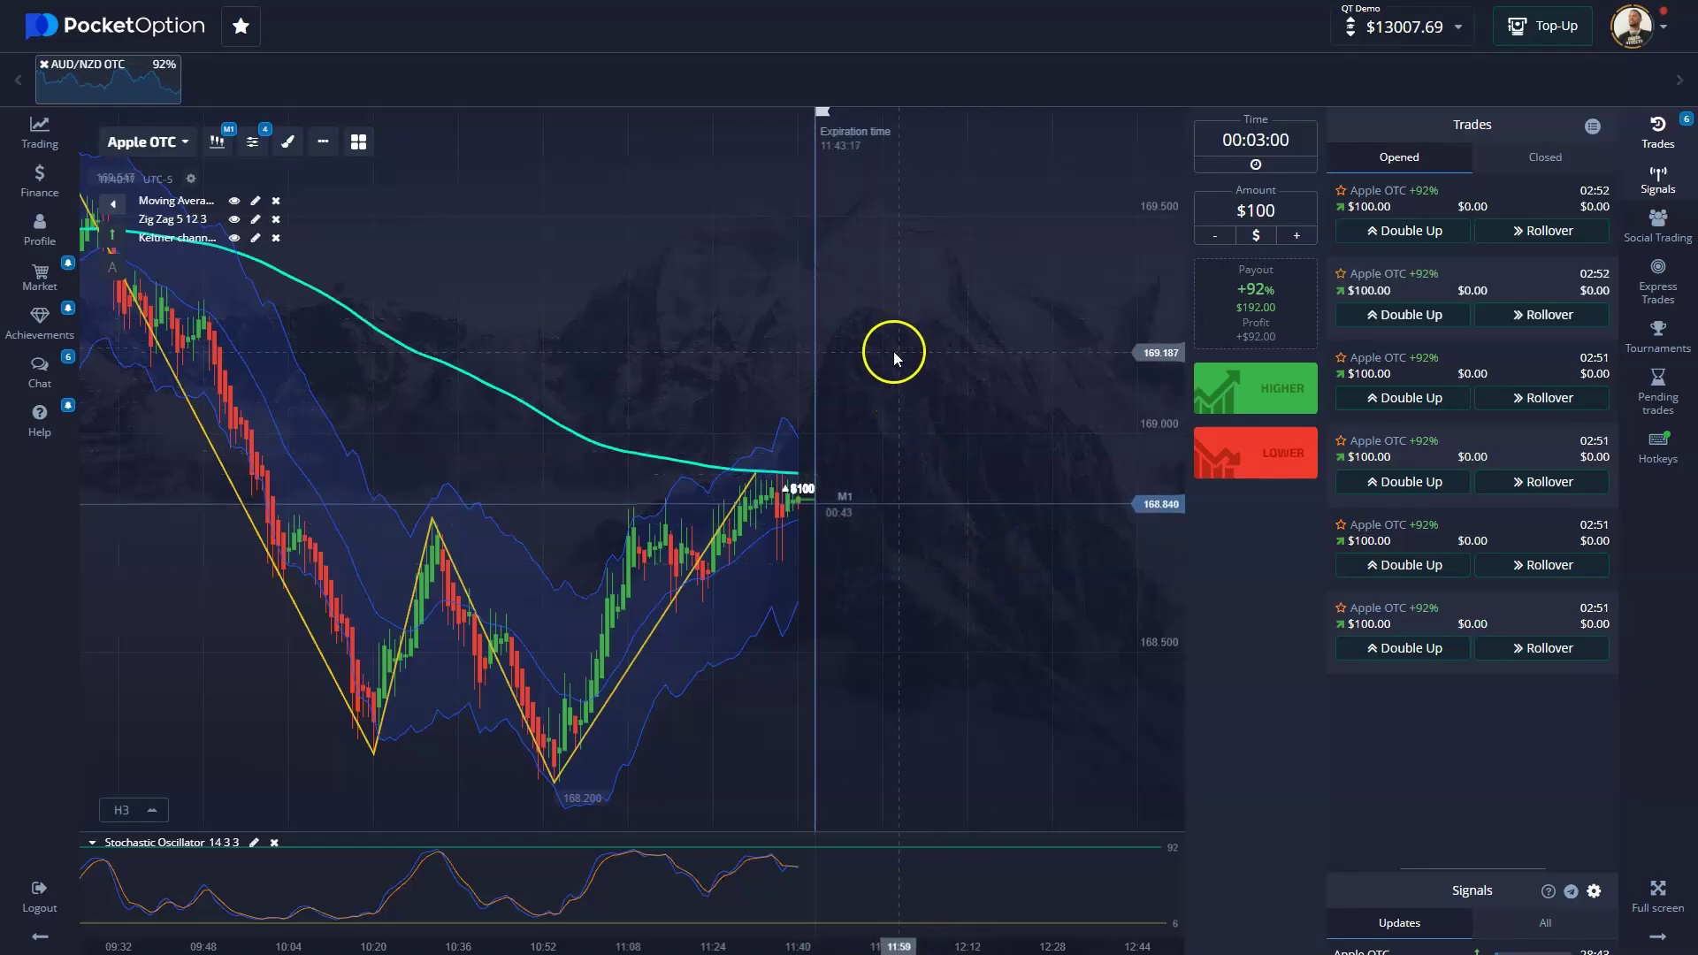
Switch the Apple OTC chart to M15 candles and zoom out.
{"action": "scroll", "coordinate": [818, 271], "scroll_direction": "up", "scroll_amount": 5}
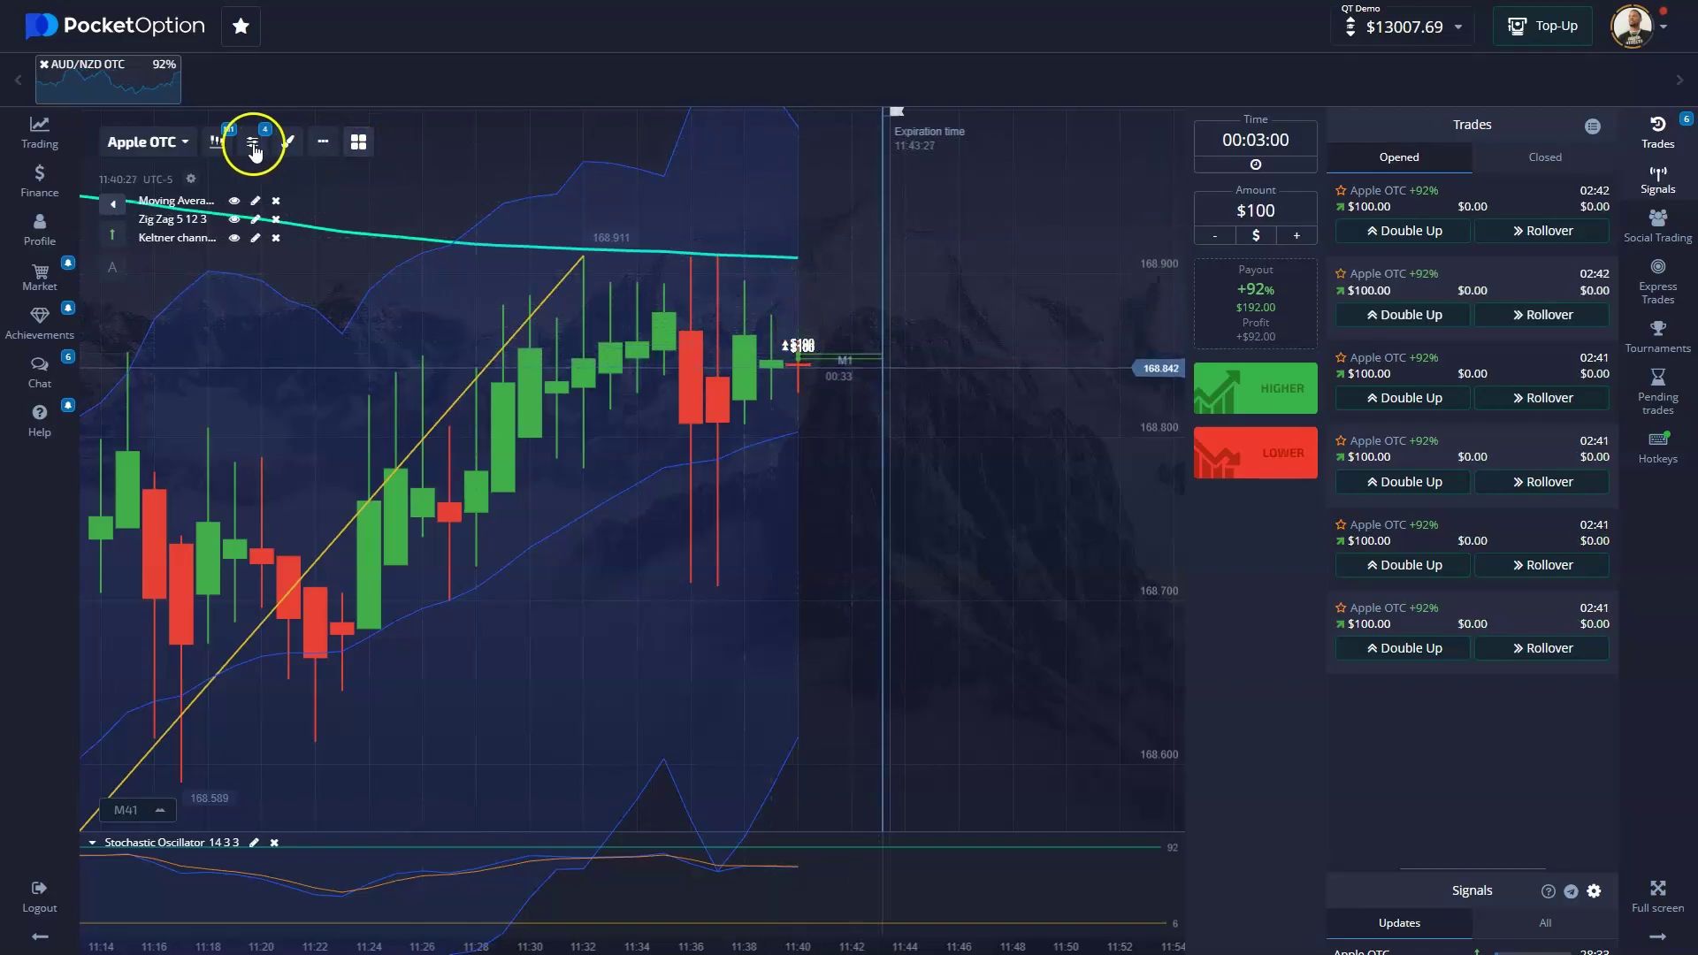
{"action": "right_click", "coordinate": [214, 147]}
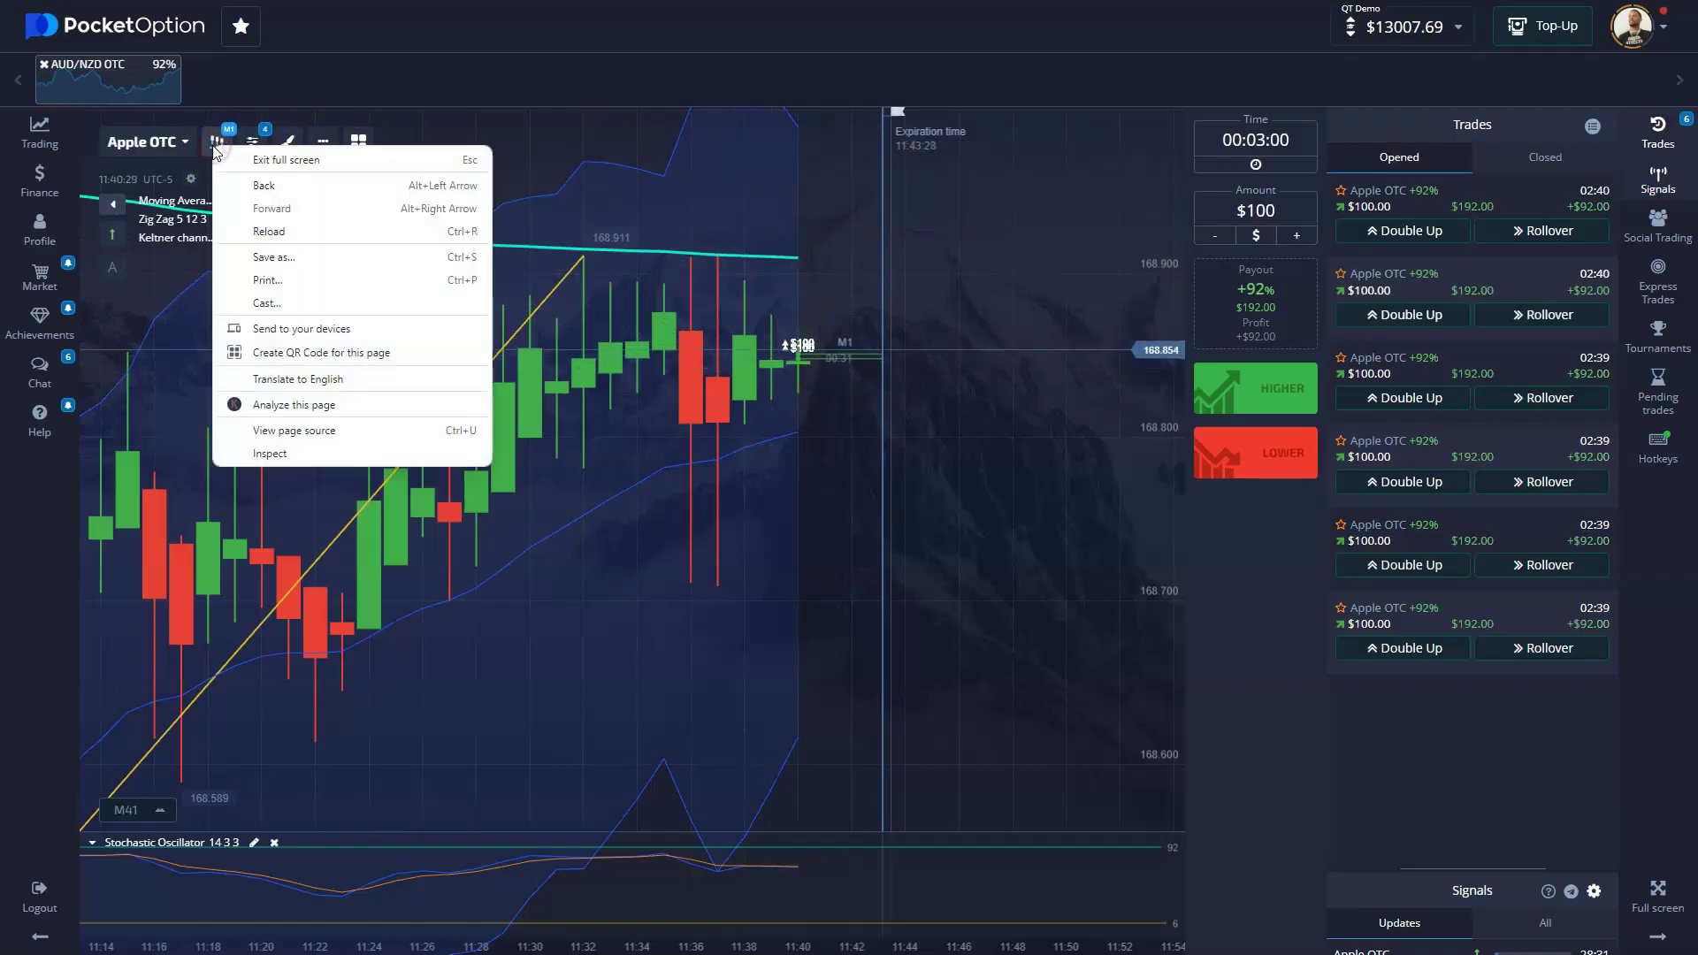
{"action": "left_click", "coordinate": [215, 144]}
{"action": "left_click", "coordinate": [215, 143]}
{"action": "left_click", "coordinate": [348, 378]}
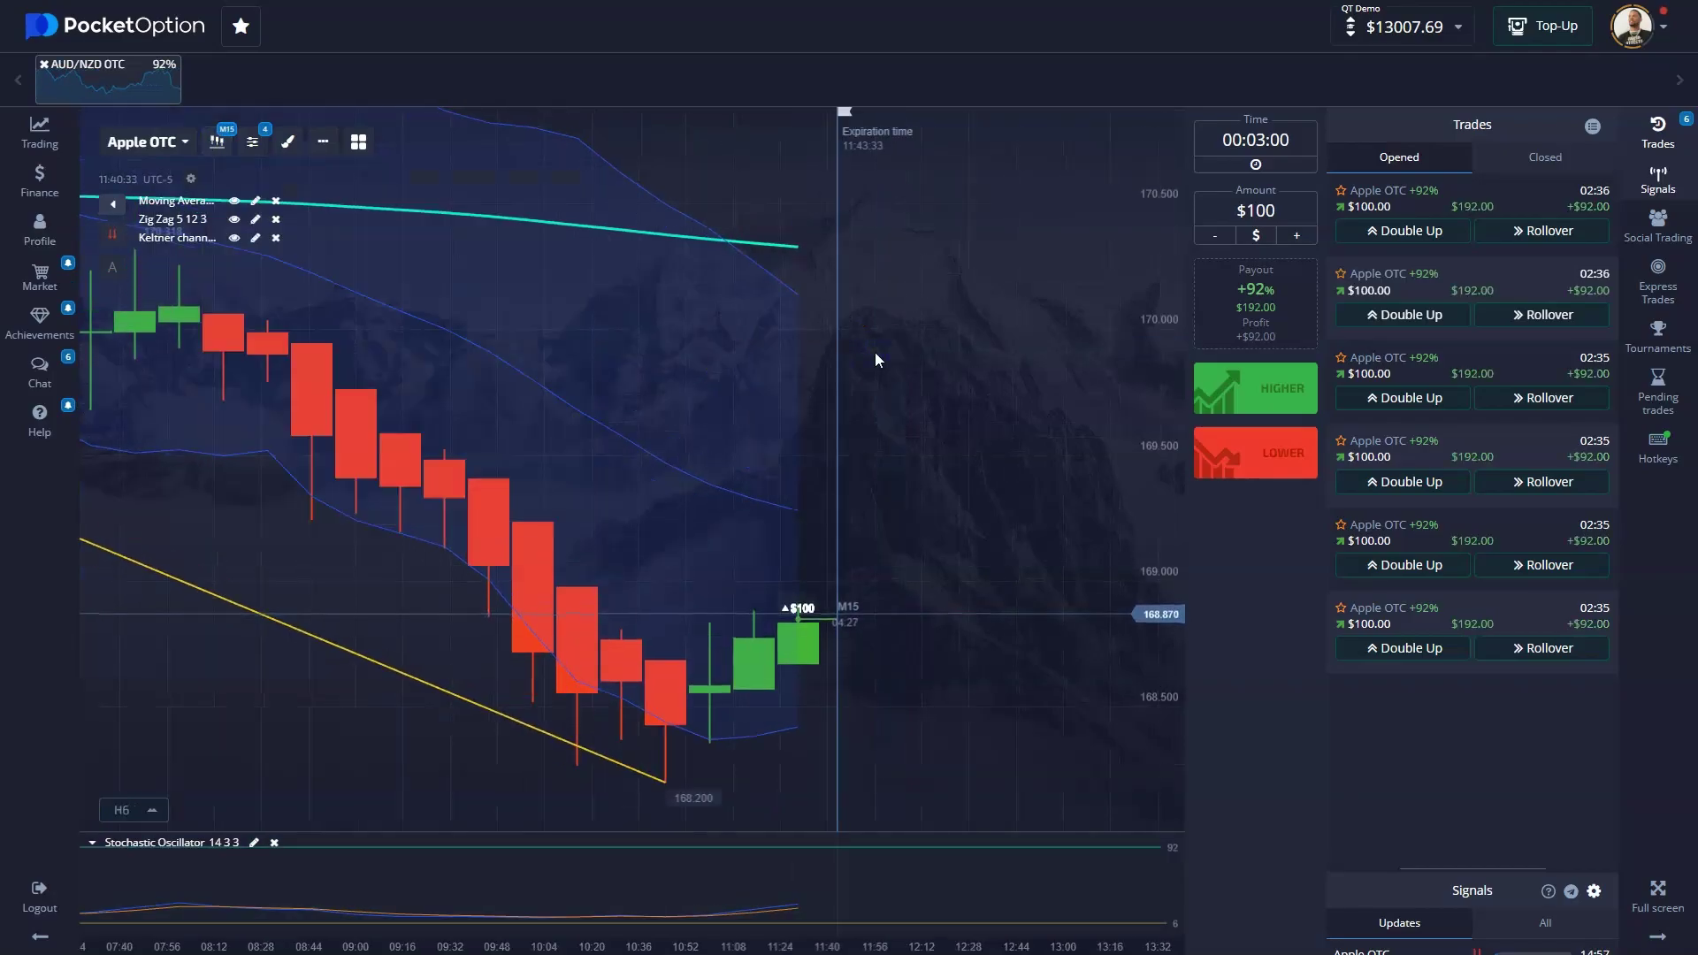
{"action": "scroll", "coordinate": [874, 351], "scroll_direction": "down", "scroll_amount": 3}
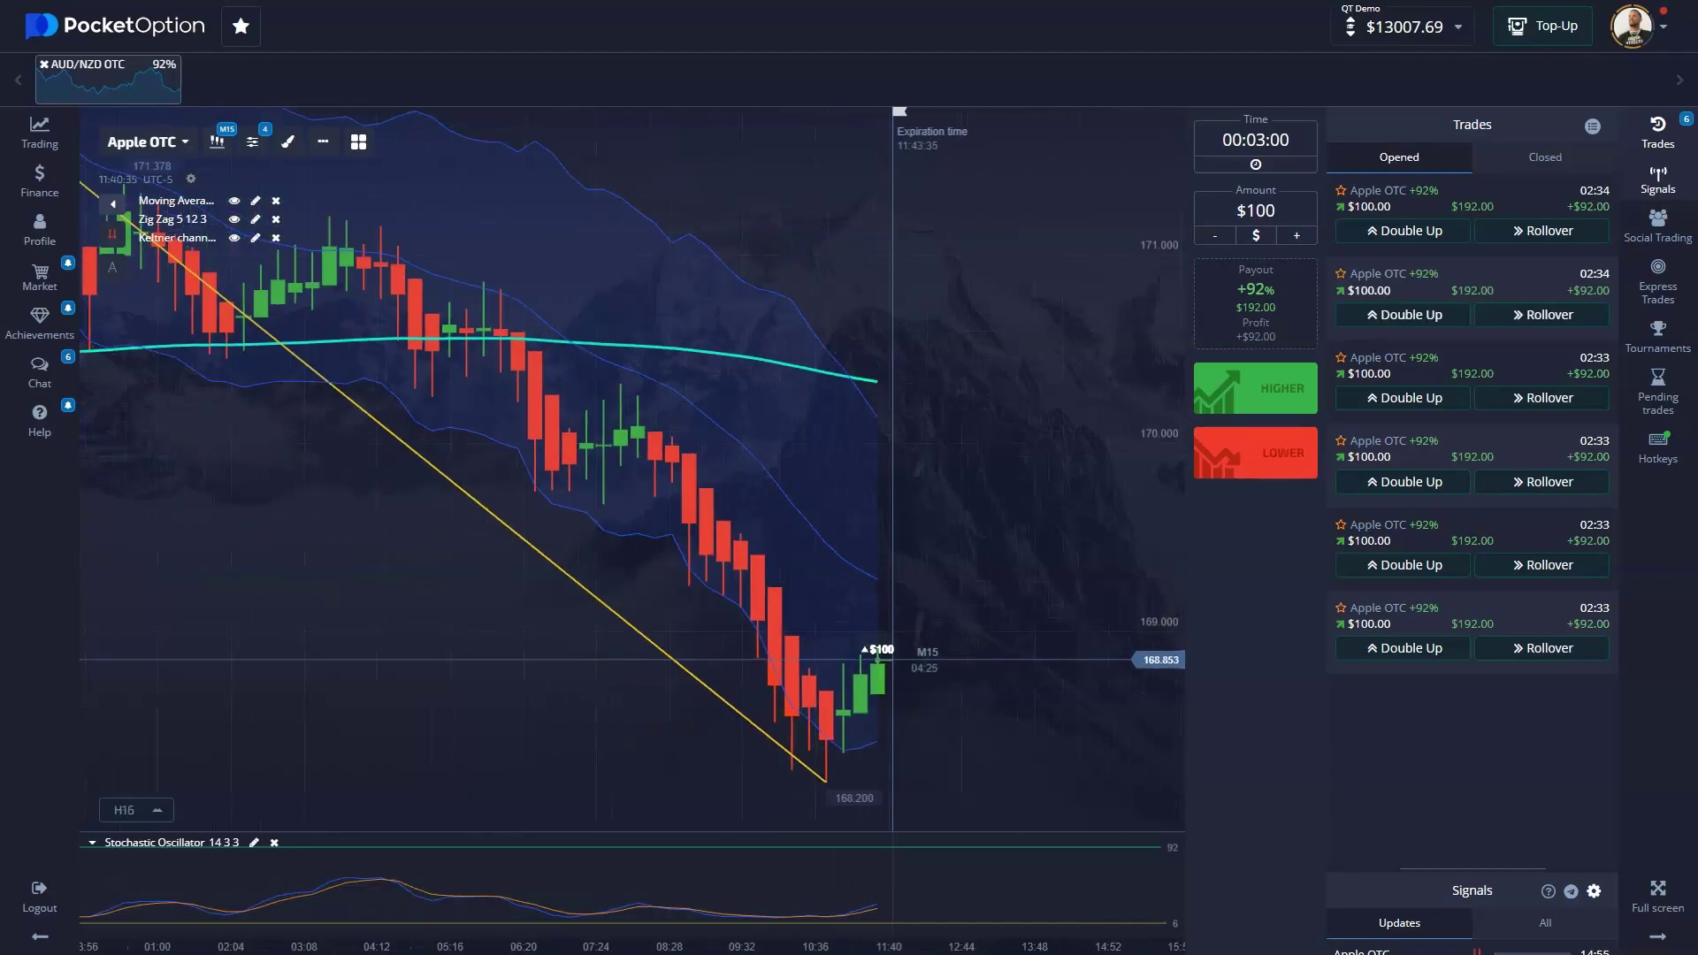
{"action": "scroll", "coordinate": [874, 352], "scroll_direction": "down", "scroll_amount": 3}
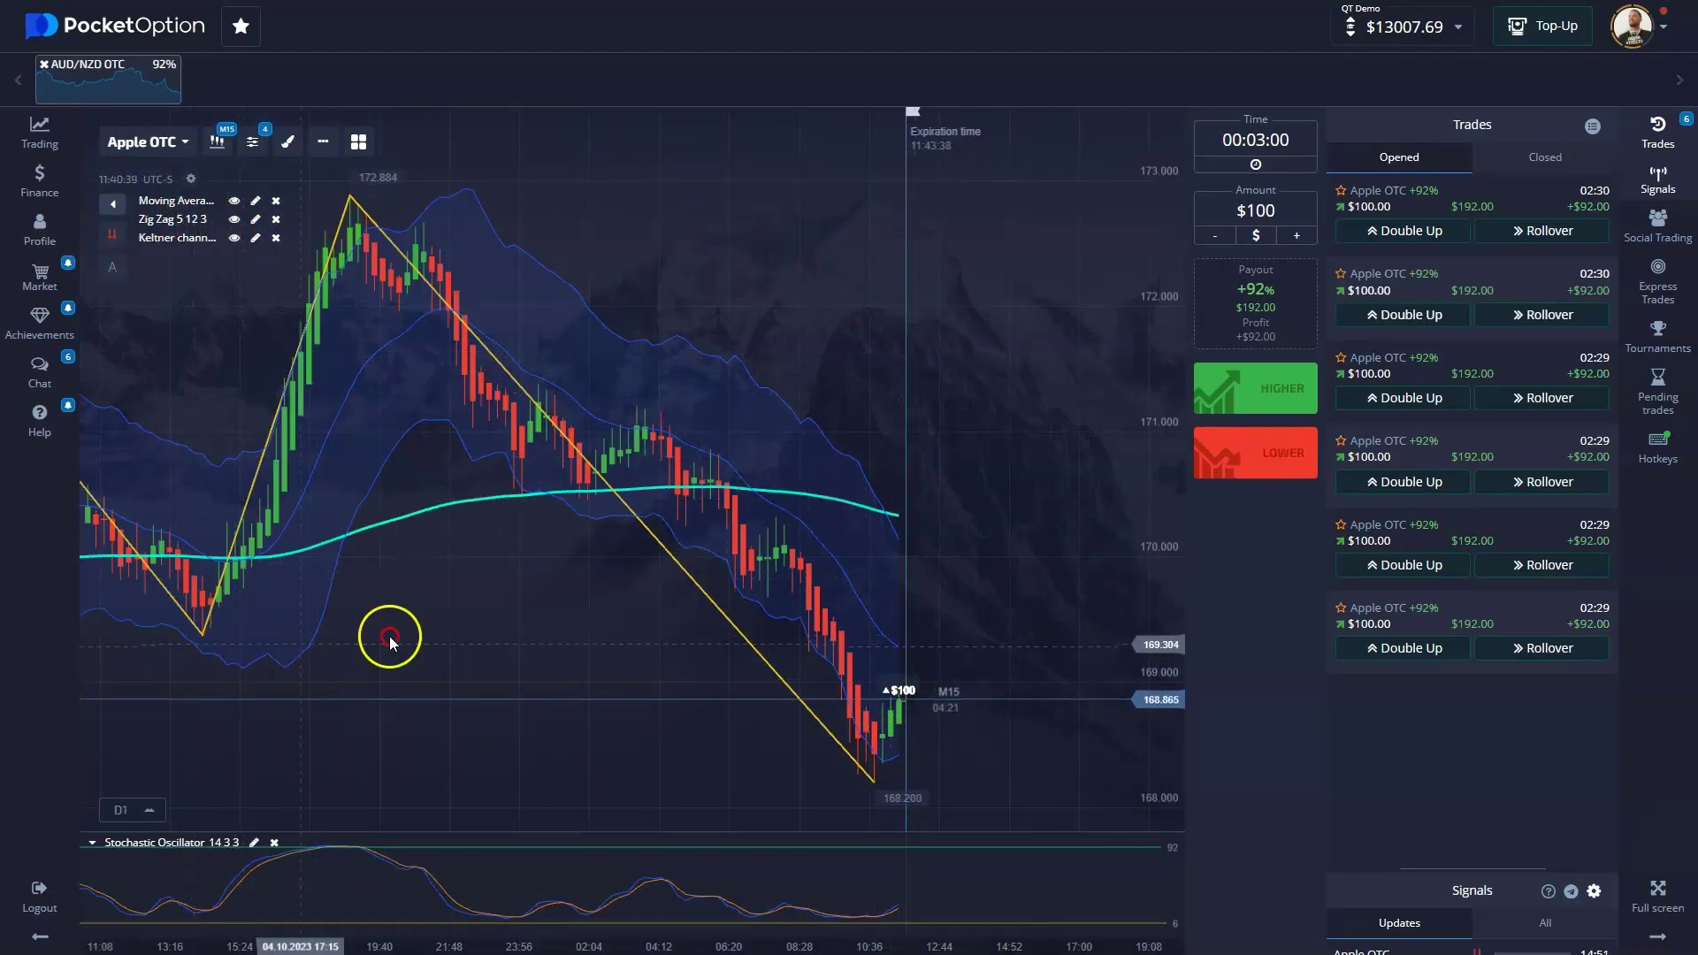
Pan back through earlier candles, then return to the latest price action.
{"action": "right_click", "coordinate": [517, 624]}
{"action": "left_click", "coordinate": [283, 629]}
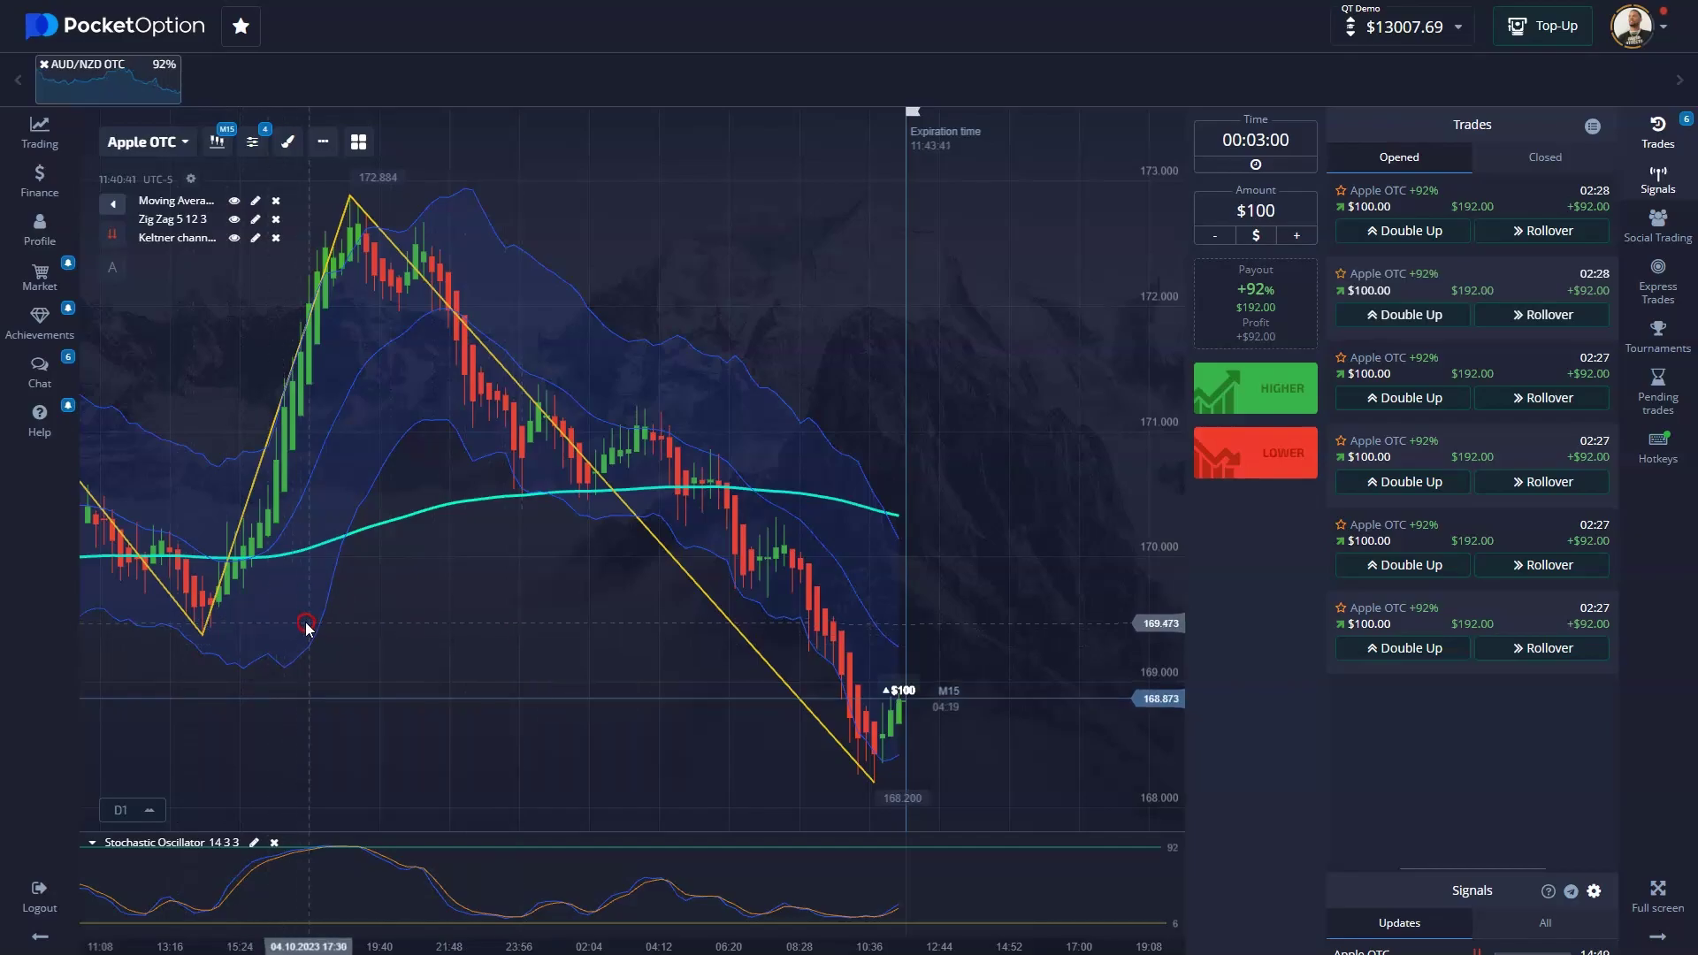
{"action": "right_click", "coordinate": [292, 625]}
{"action": "left_click", "coordinate": [204, 626]}
{"action": "left_click_drag", "start_coordinate": [203, 626], "coordinate": [511, 636]}
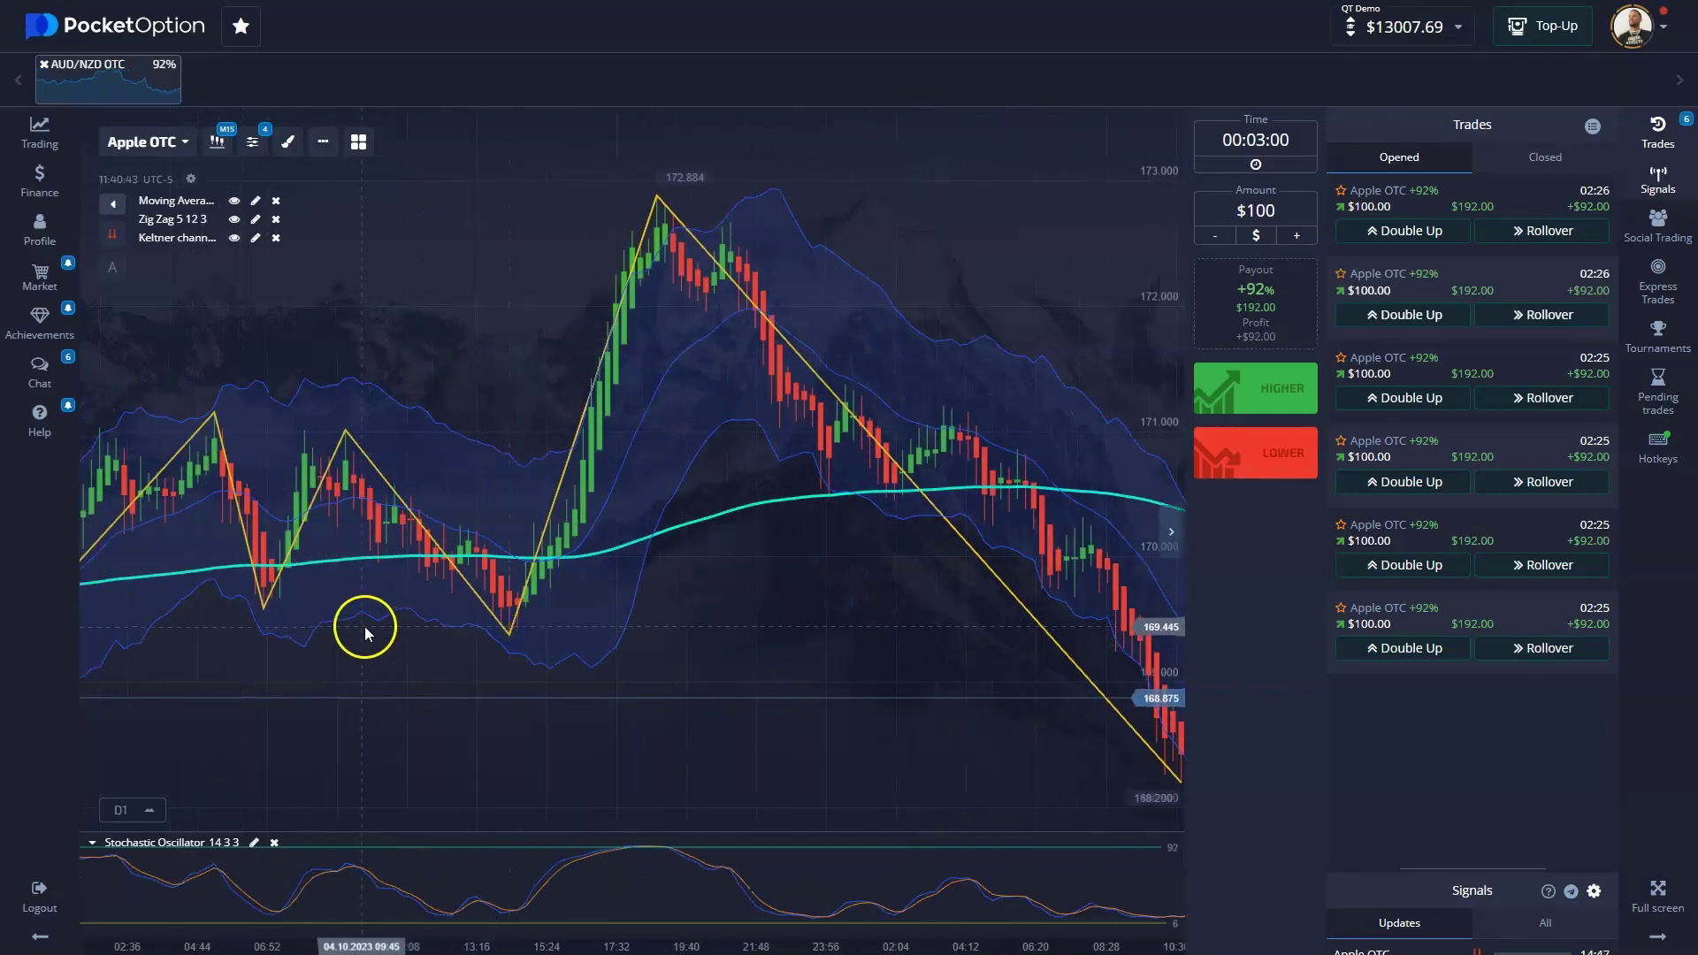
{"action": "left_click_drag", "start_coordinate": [364, 629], "coordinate": [666, 629]}
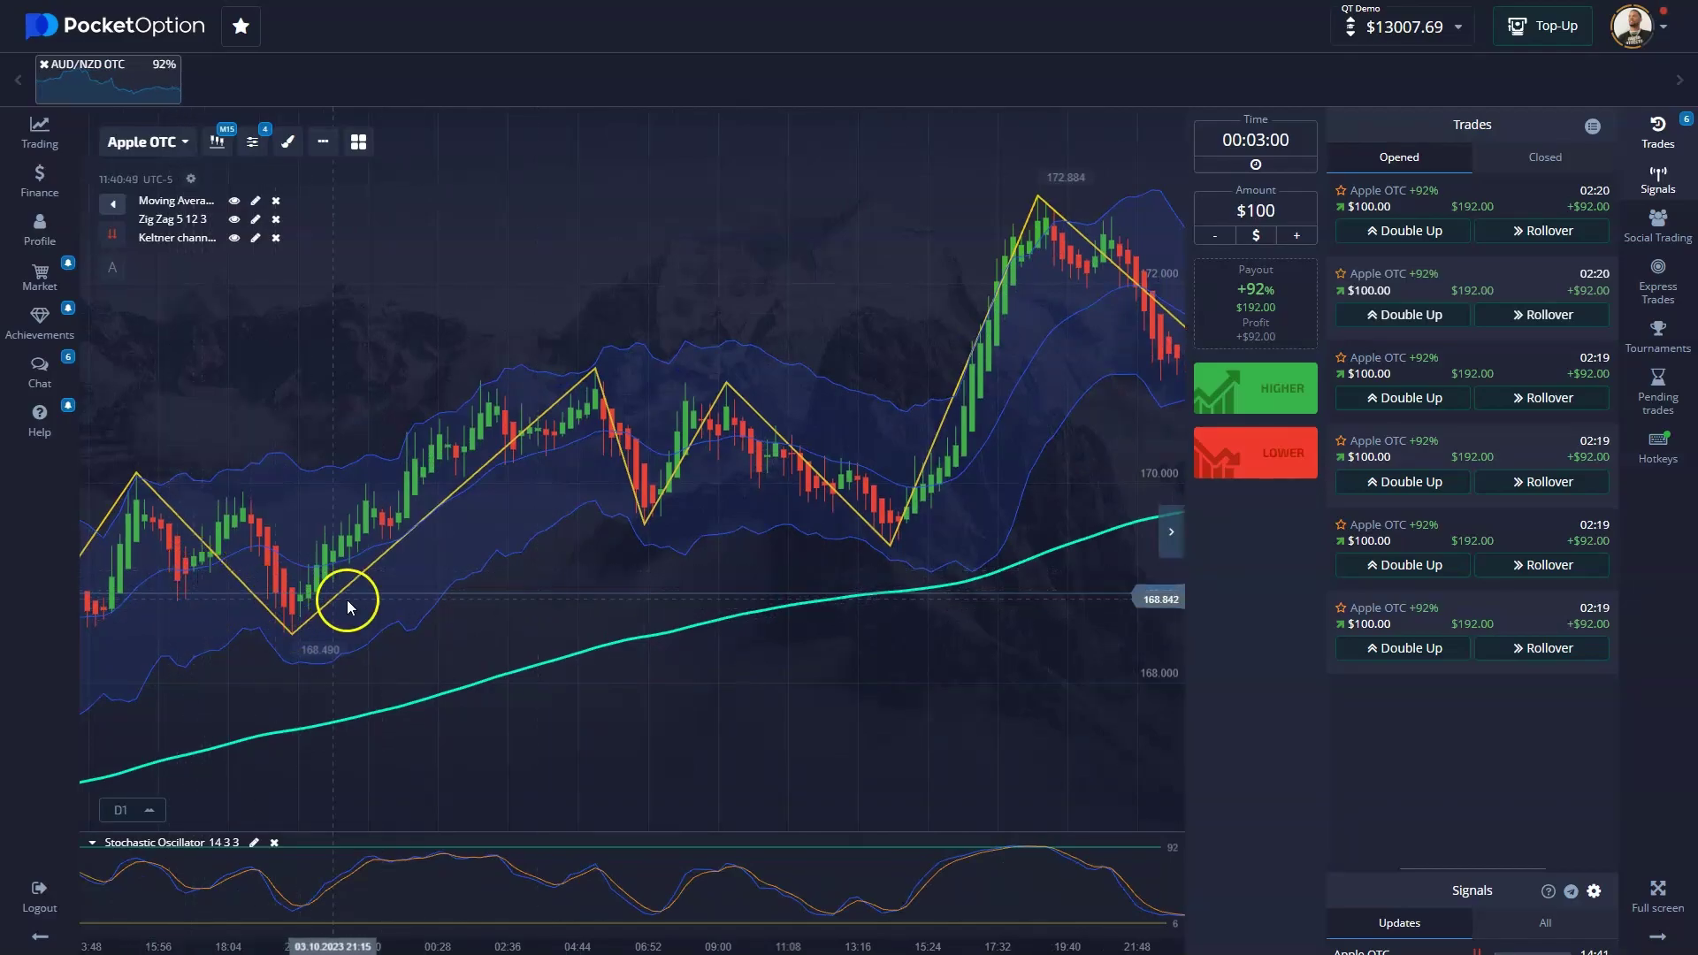
{"action": "left_click_drag", "start_coordinate": [616, 534], "coordinate": [447, 519]}
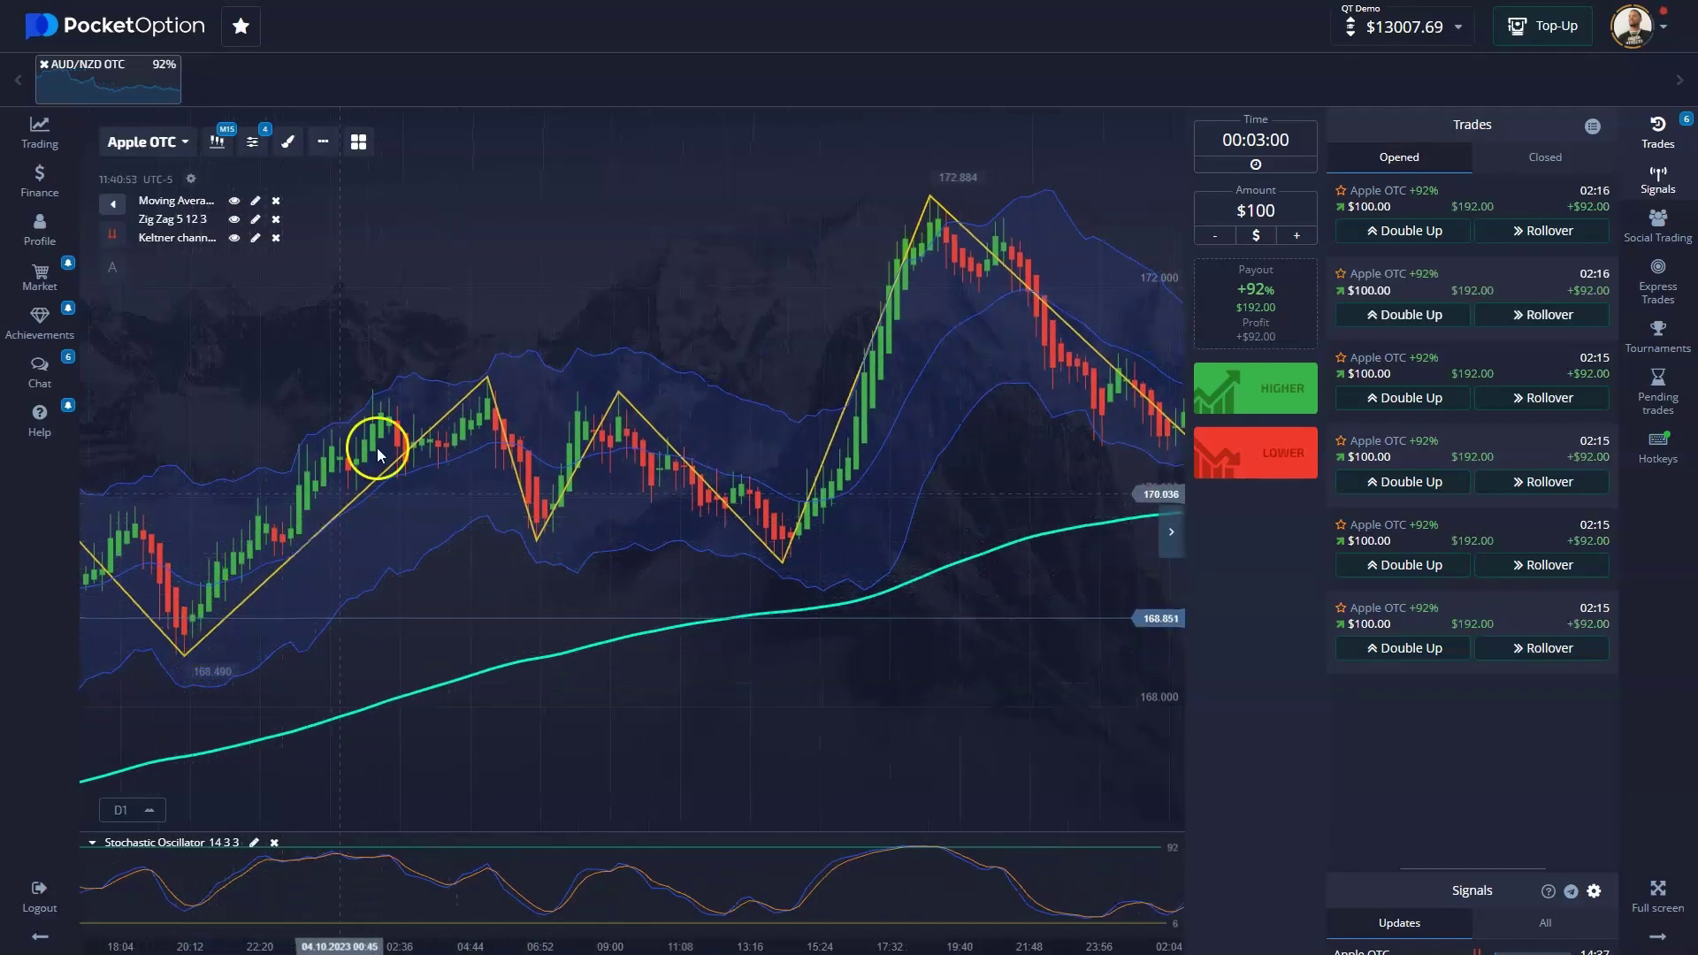
{"action": "left_click_drag", "start_coordinate": [552, 457], "coordinate": [444, 481]}
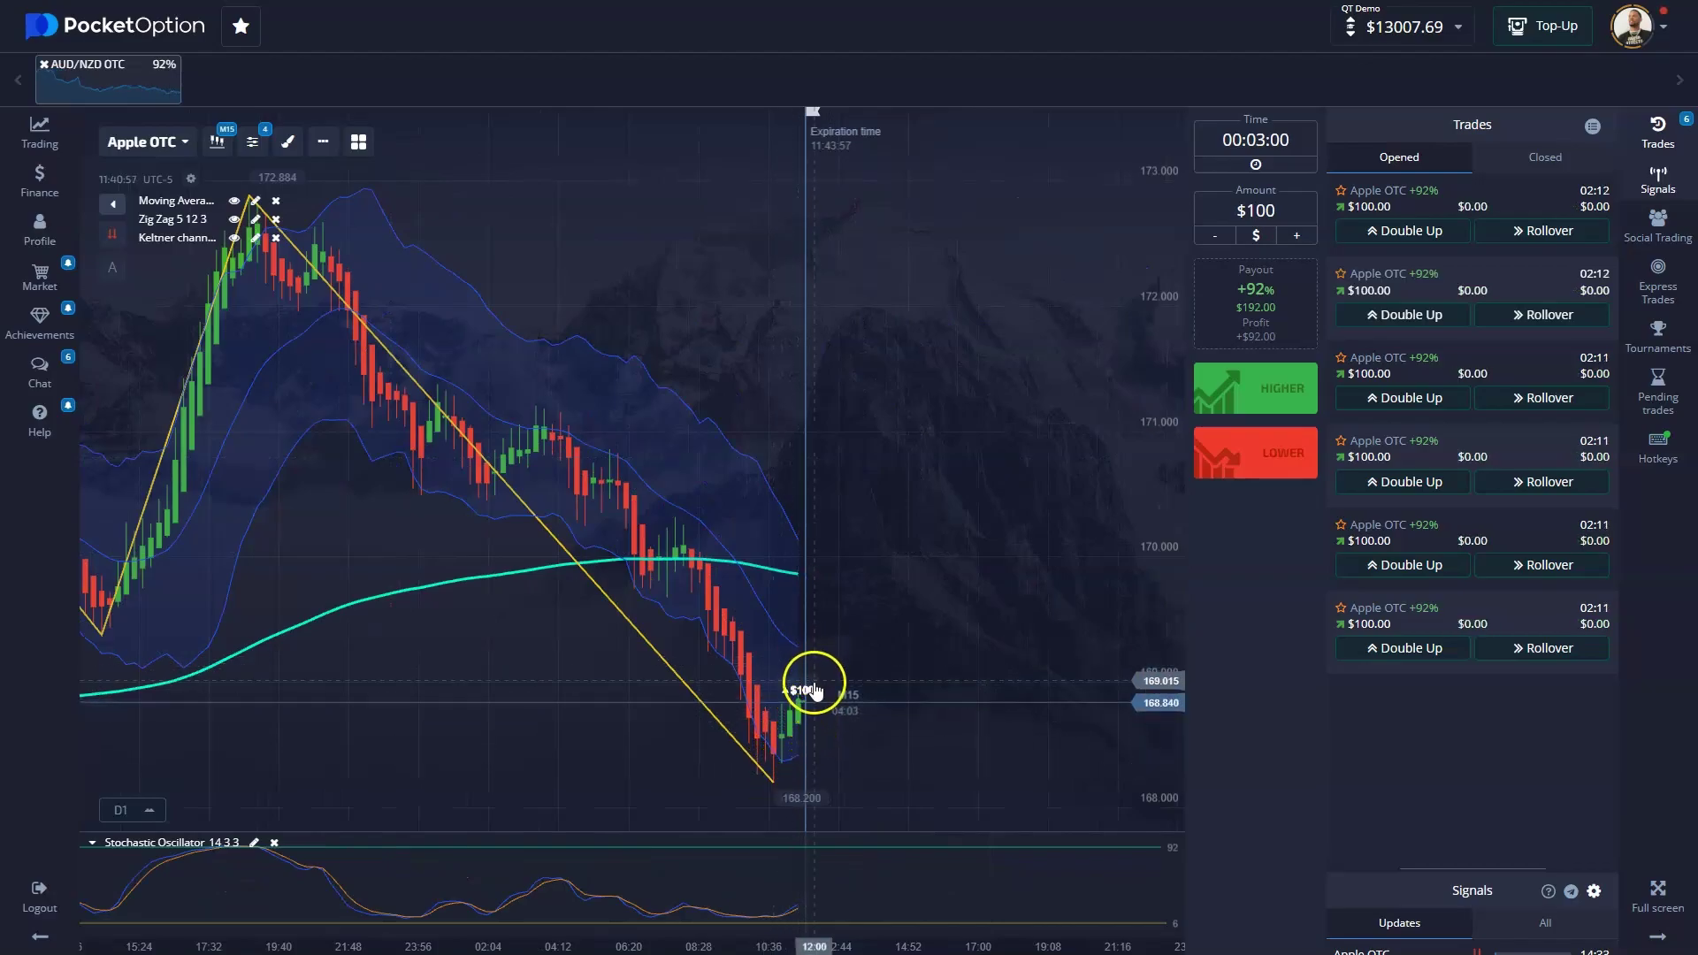
Put the Apple OTC chart back on M1 candles and set the trade time to 00:07:00.
{"action": "left_click", "coordinate": [217, 141]}
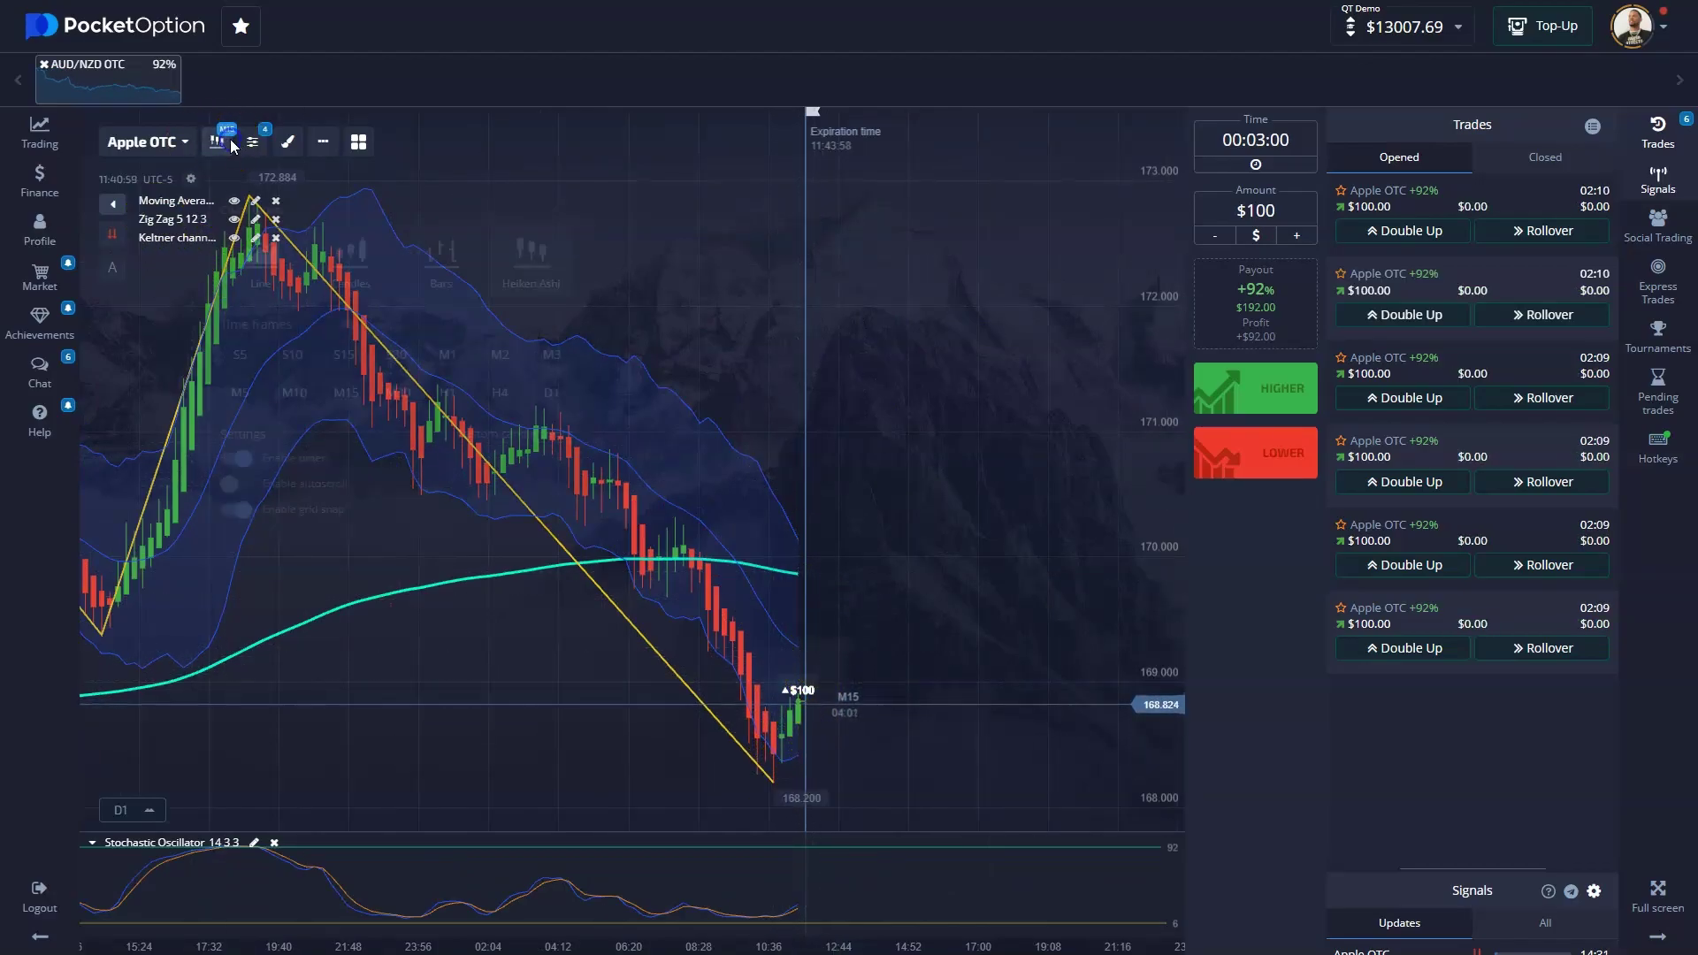
{"action": "left_click", "coordinate": [447, 340]}
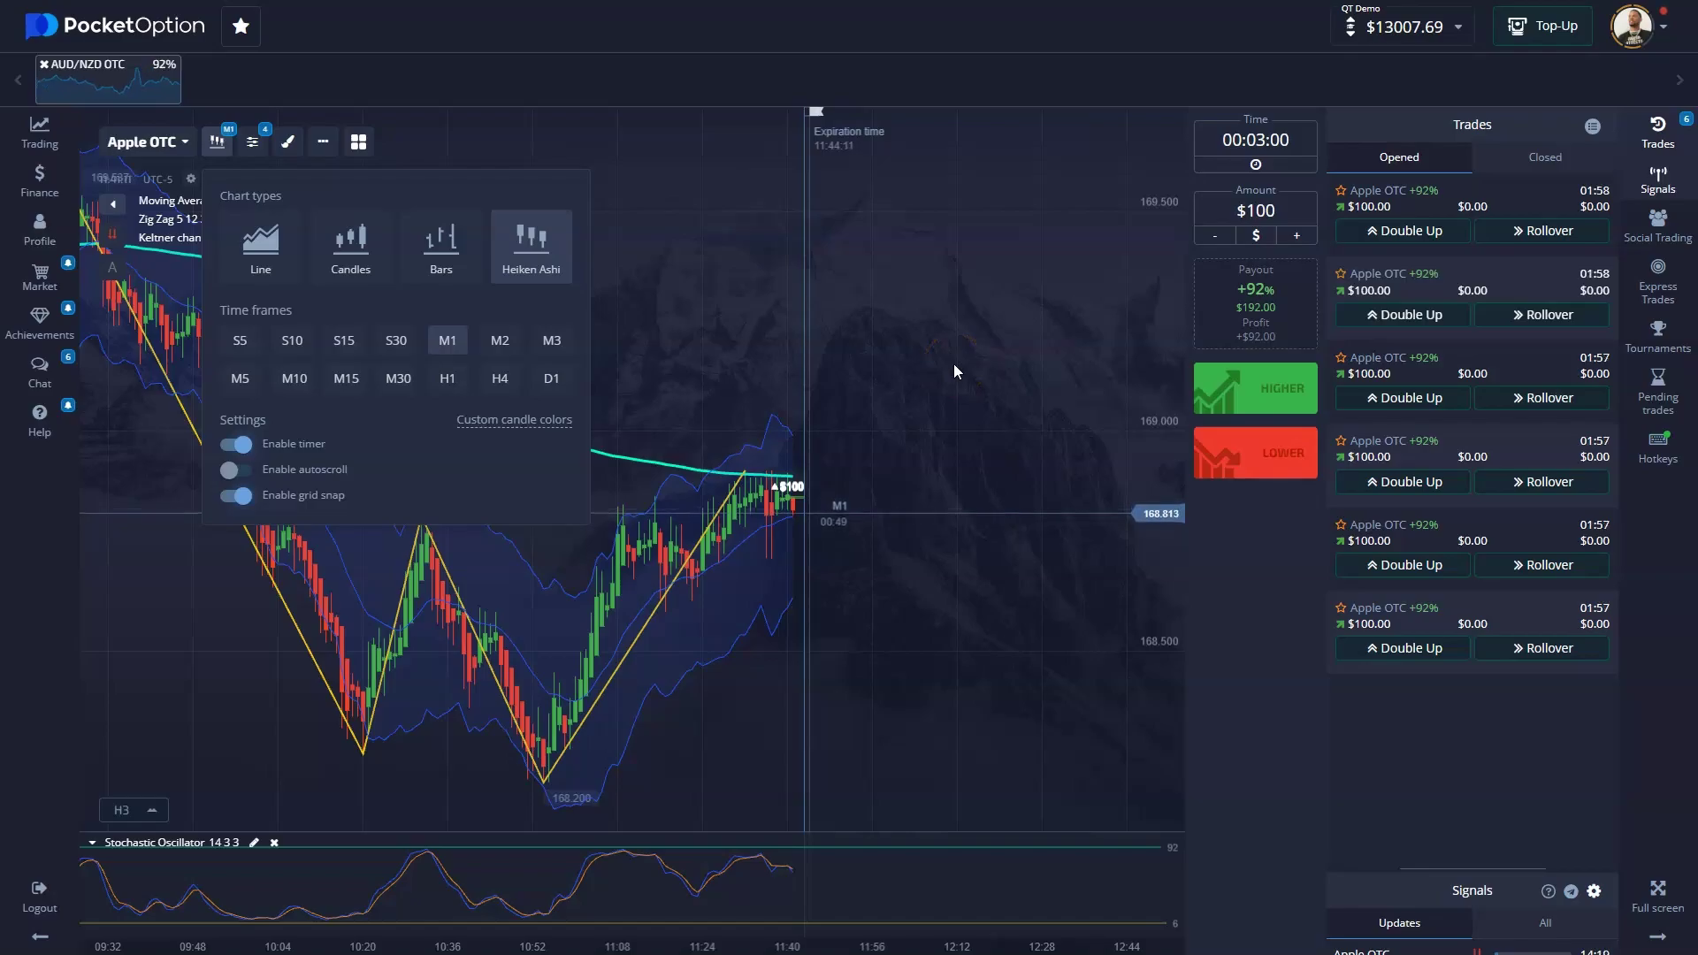
{"action": "left_click", "coordinate": [977, 422]}
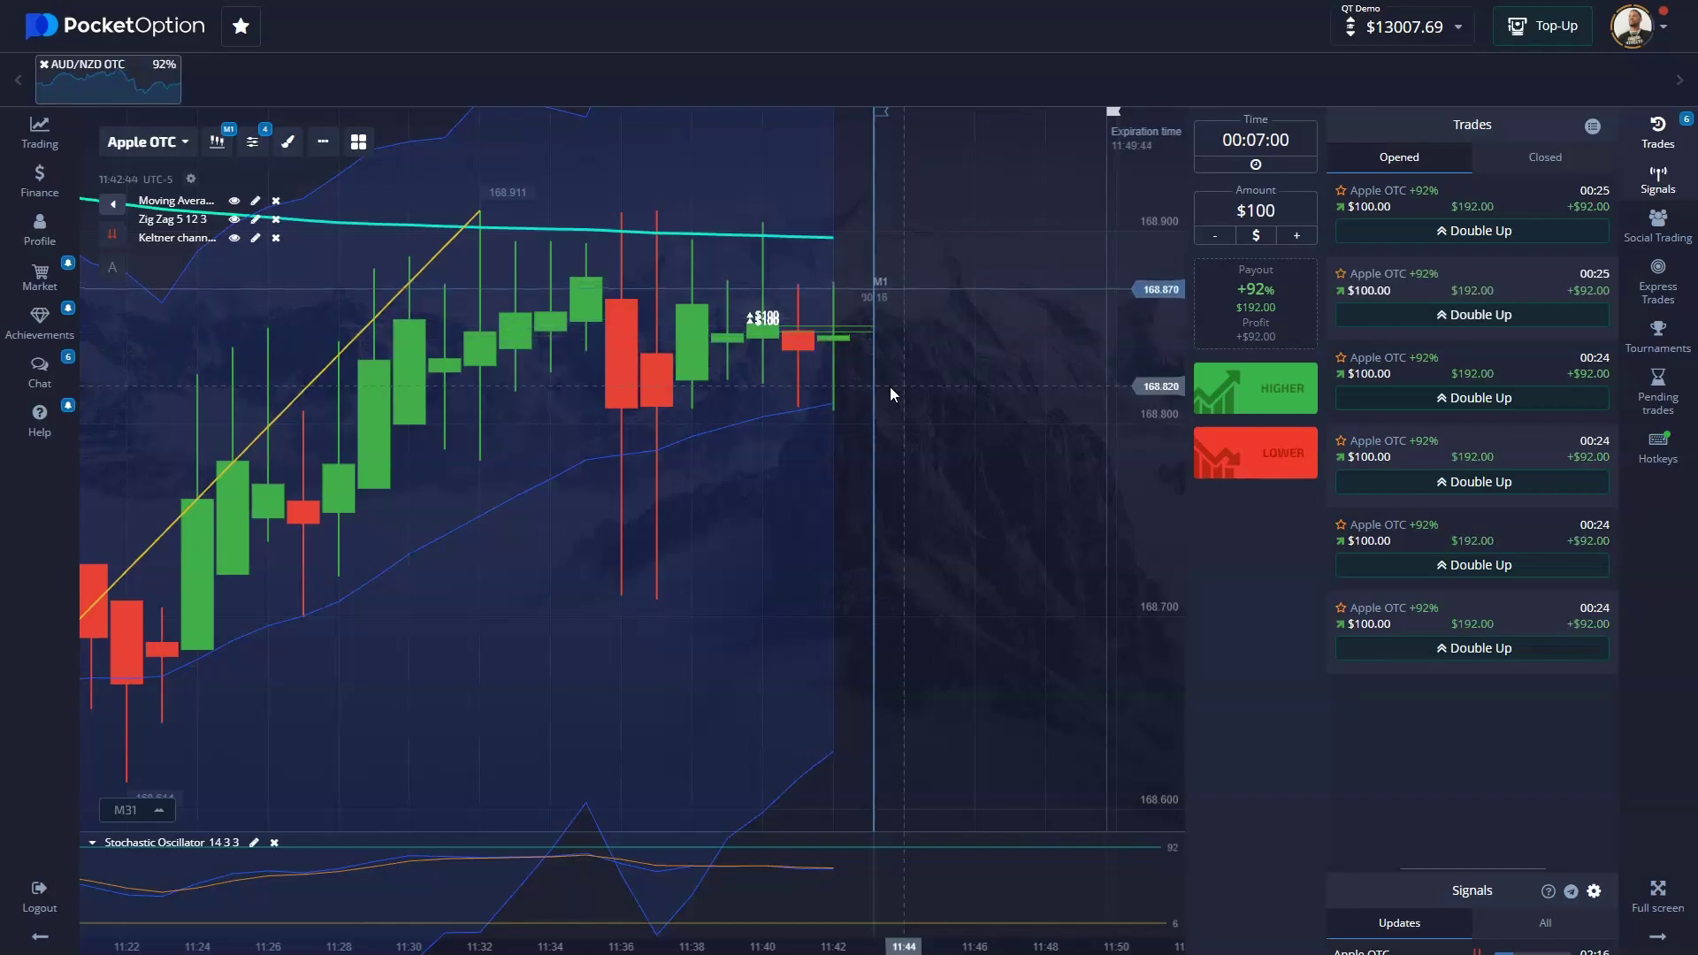
{"action": "left_click", "coordinate": [873, 343]}
{"action": "left_click", "coordinate": [952, 490]}
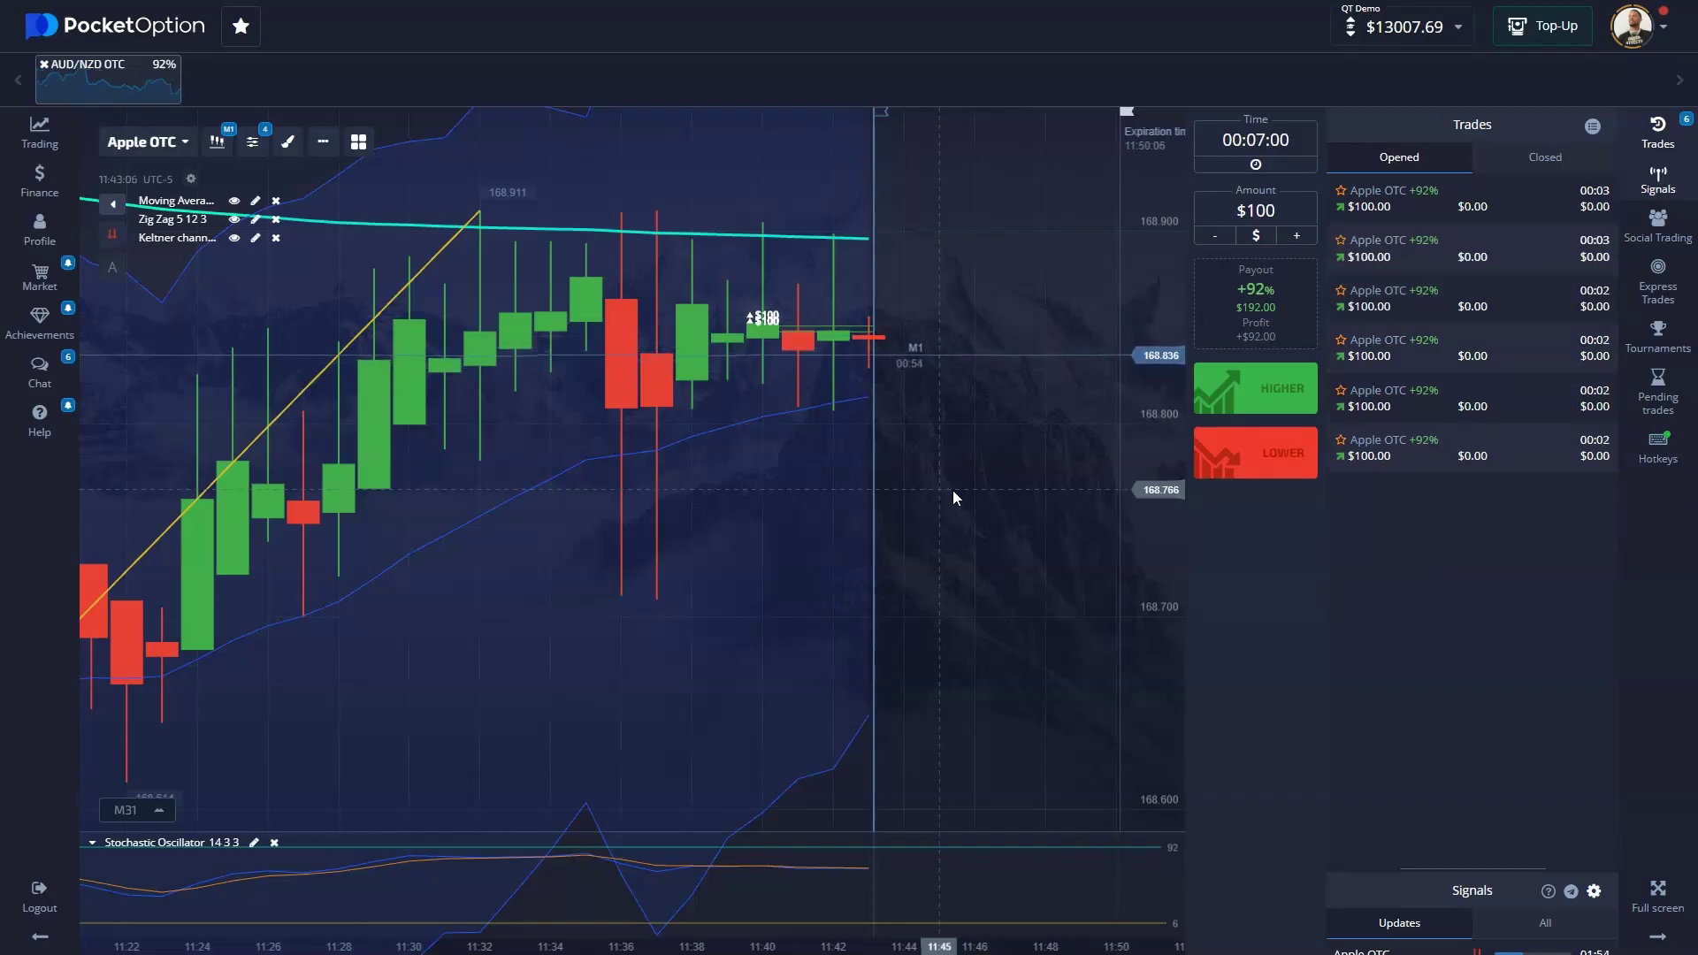
Reduce the trade duration to 00:04:00.
{"action": "left_click", "coordinate": [1466, 258]}
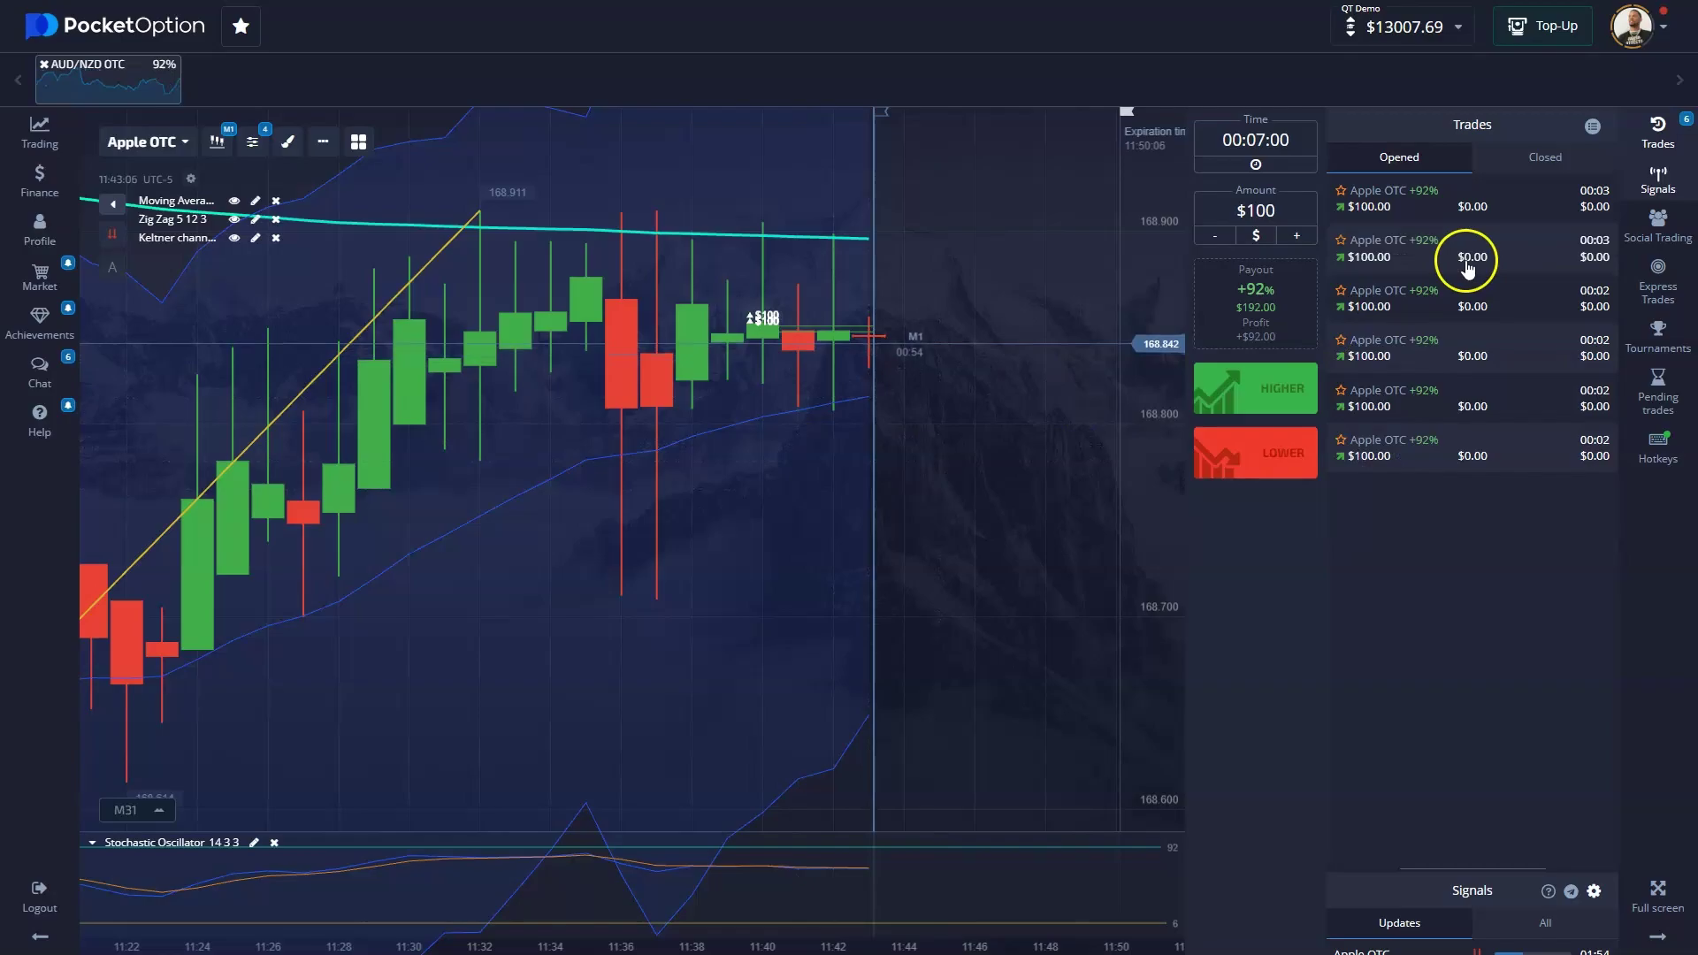
{"action": "left_click", "coordinate": [1269, 149]}
{"action": "left_click", "coordinate": [1096, 191]}
{"action": "left_click", "coordinate": [1097, 191]}
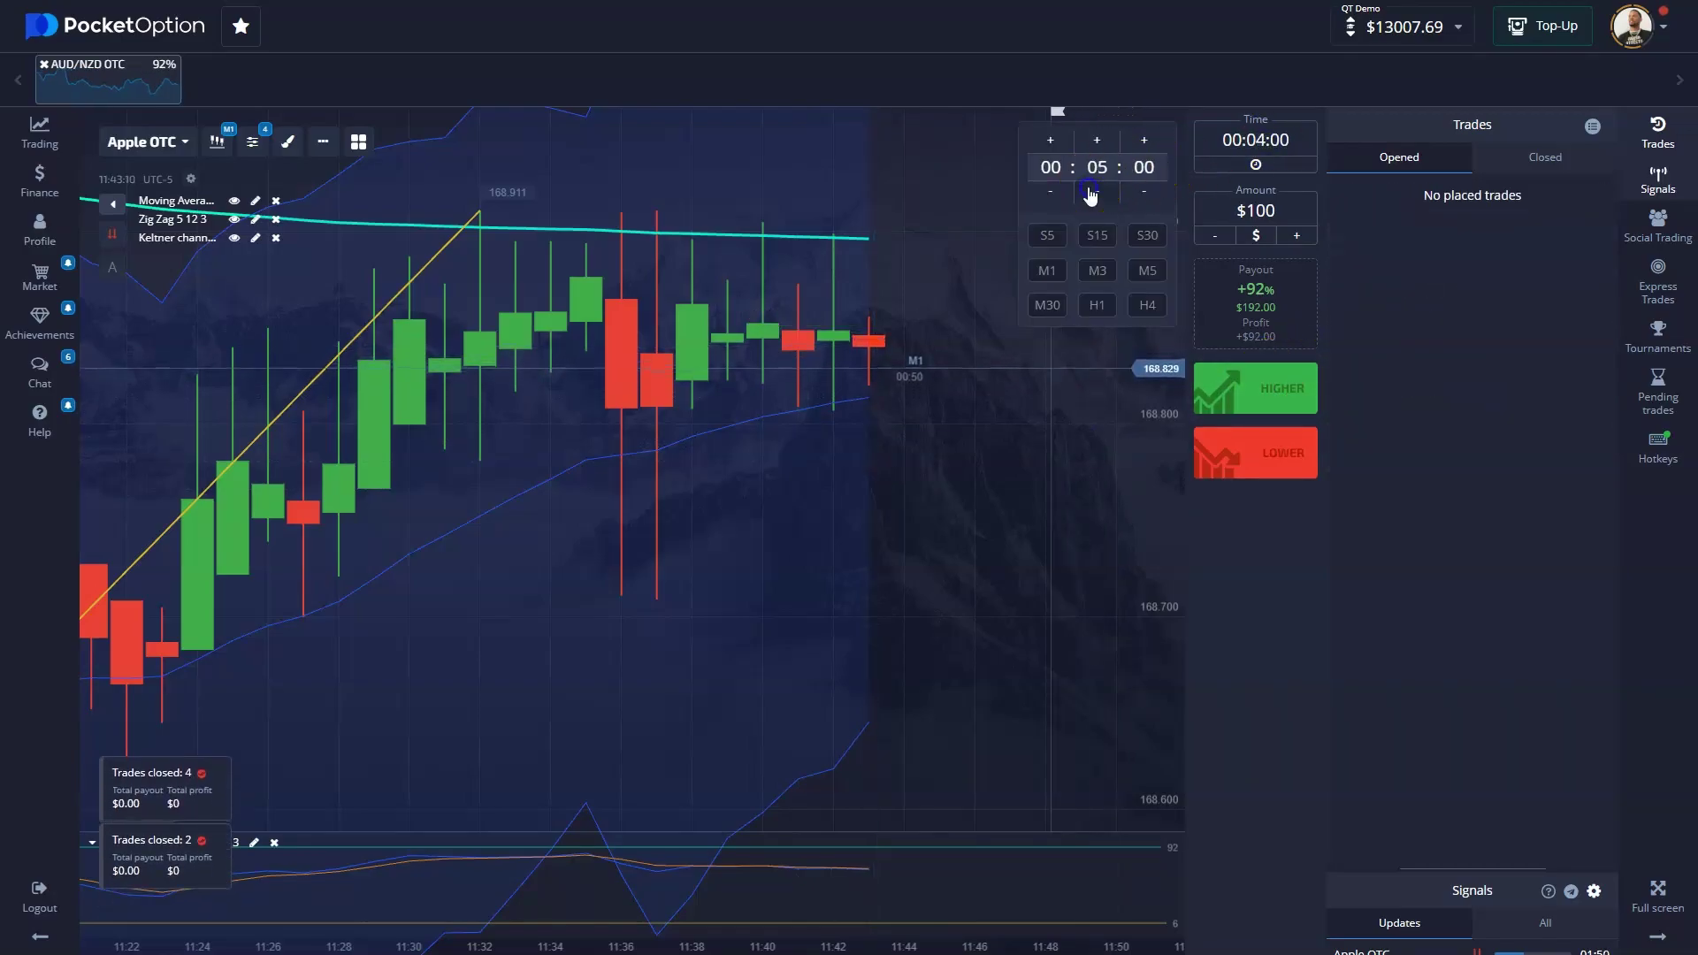
{"action": "left_click", "coordinate": [1096, 191]}
{"action": "left_click", "coordinate": [1211, 364]}
Open seven $100 Higher trades on Apple OTC with the 4-minute expiry.
{"action": "left_click", "coordinate": [1238, 379]}
{"action": "left_click", "coordinate": [1246, 385]}
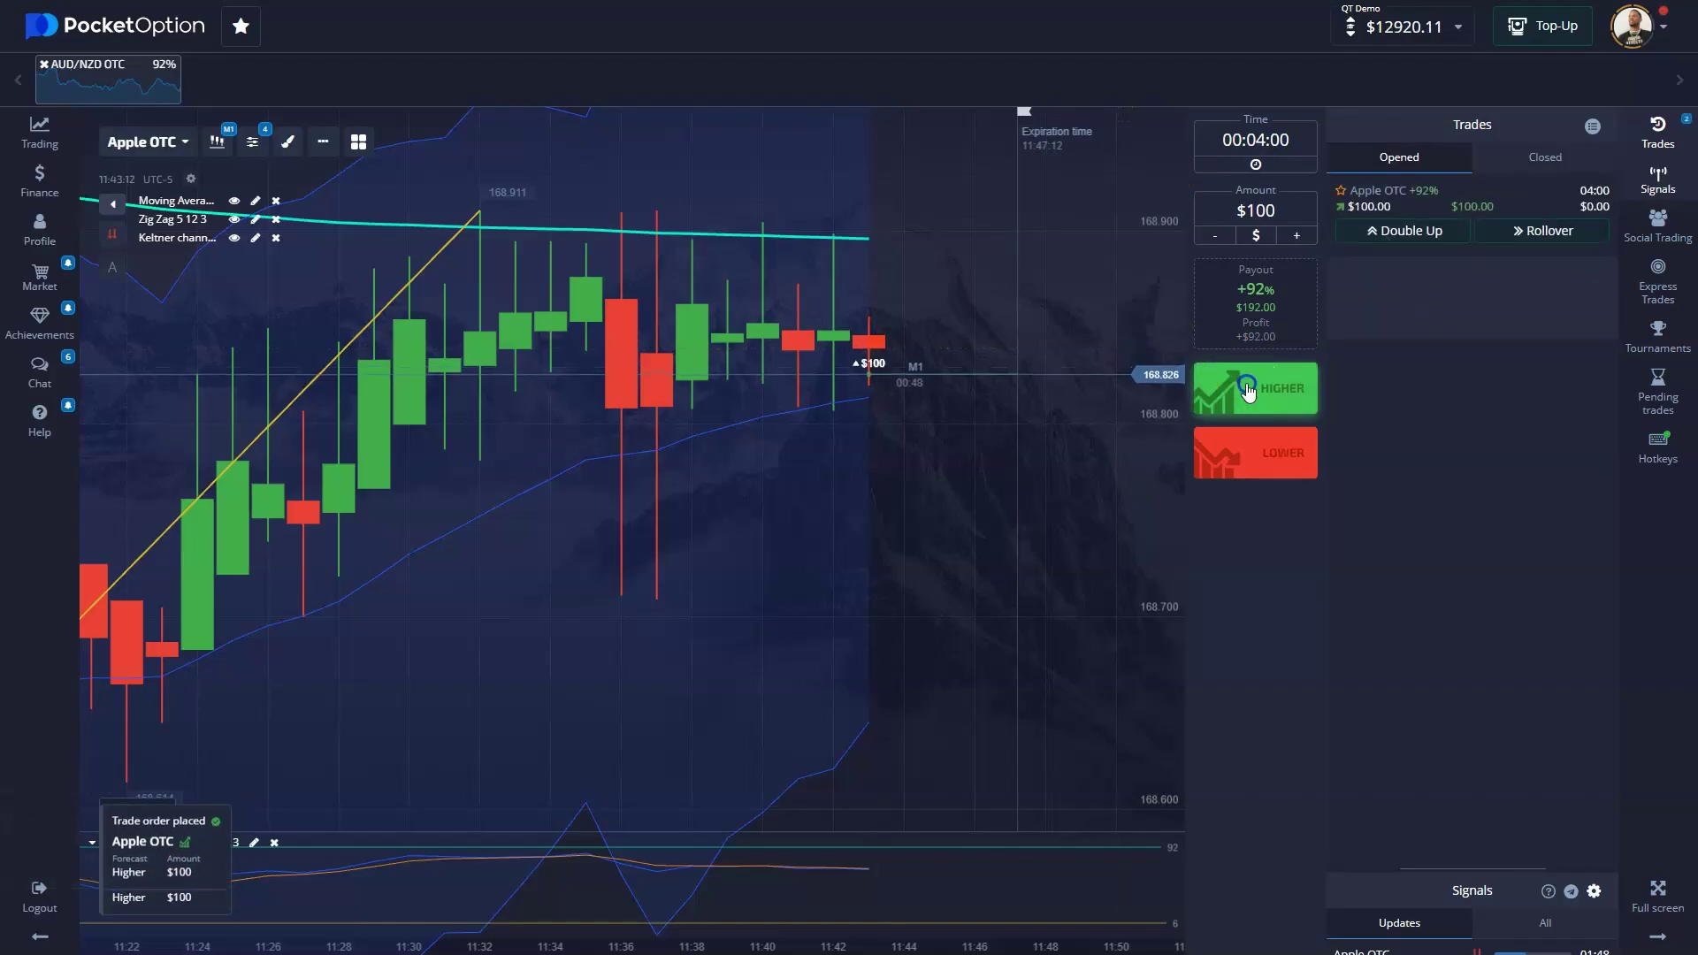
{"action": "left_click", "coordinate": [1248, 390]}
{"action": "left_click", "coordinate": [1248, 390]}
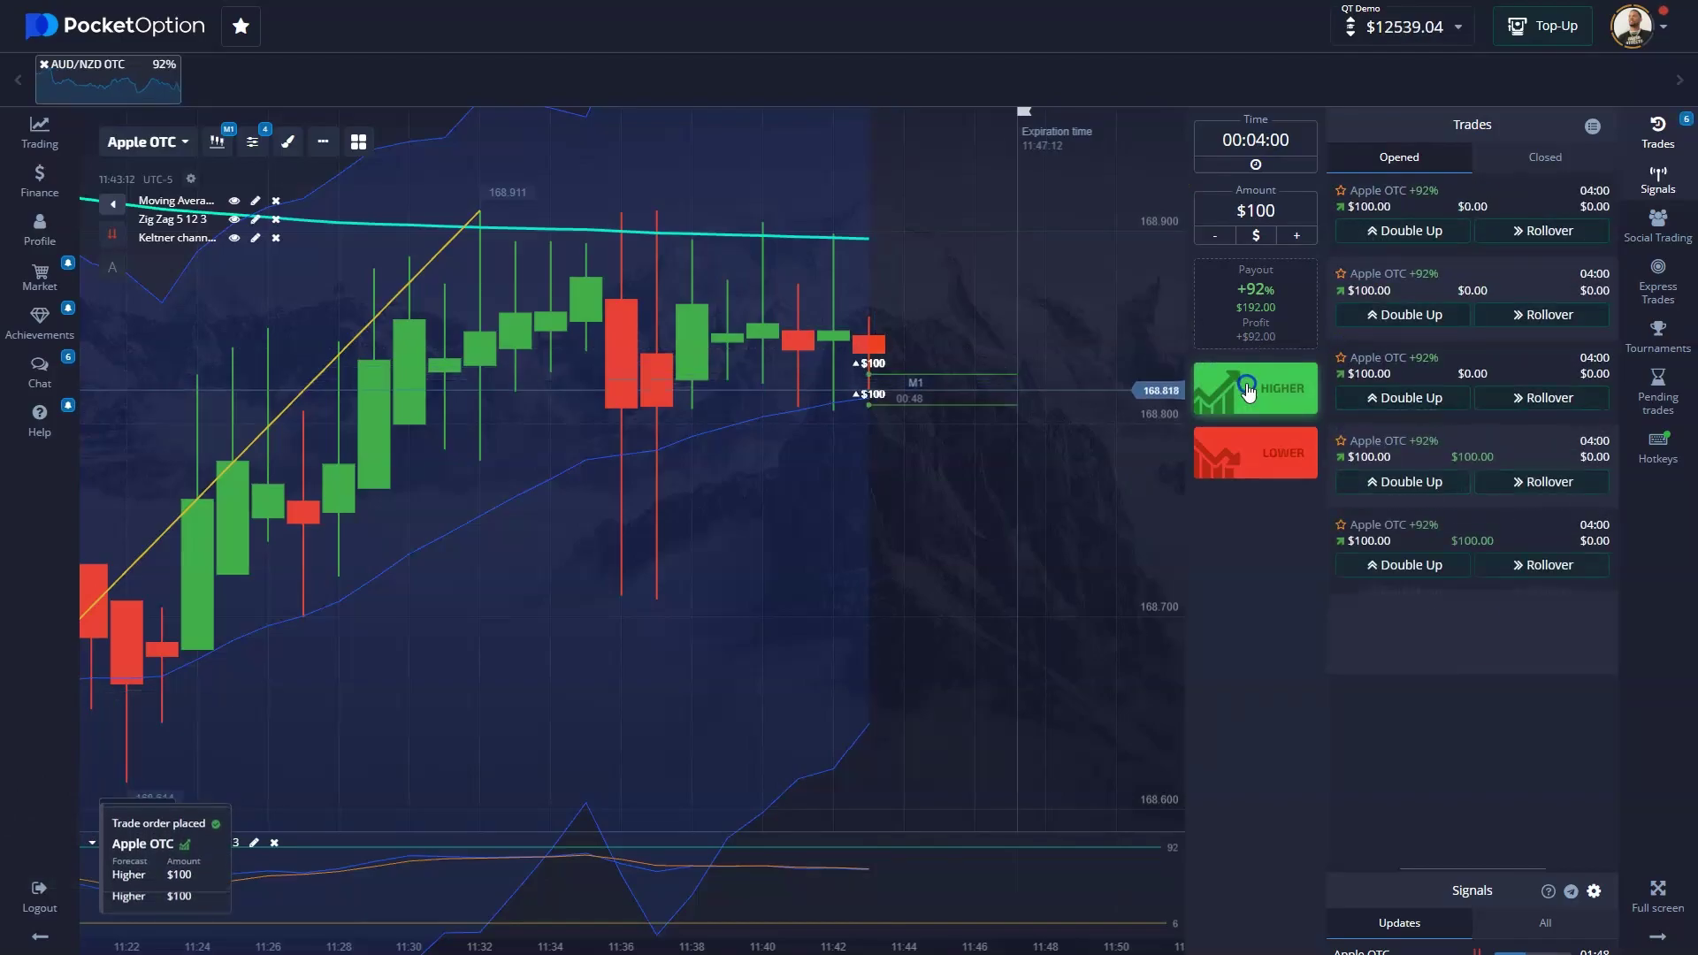
{"action": "left_click", "coordinate": [1248, 389]}
{"action": "left_click", "coordinate": [1247, 389]}
{"action": "left_click", "coordinate": [1248, 389]}
{"action": "left_click", "coordinate": [1248, 389]}
{"action": "left_click", "coordinate": [1247, 389]}
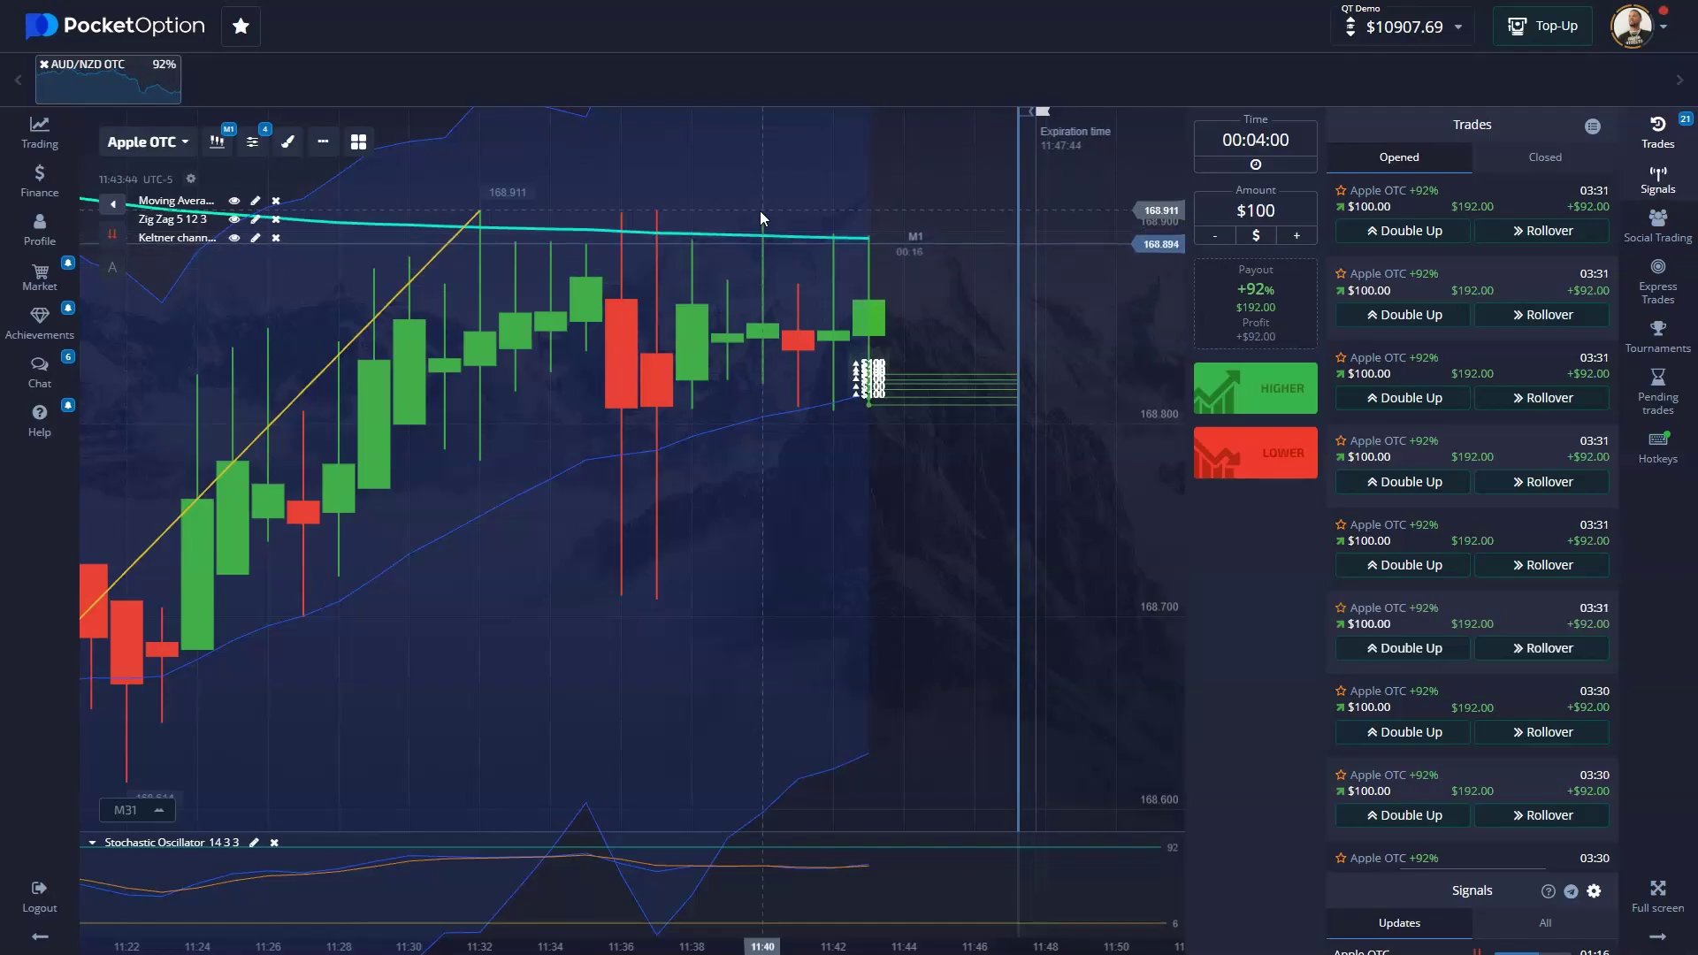
{"action": "left_click", "coordinate": [753, 198]}
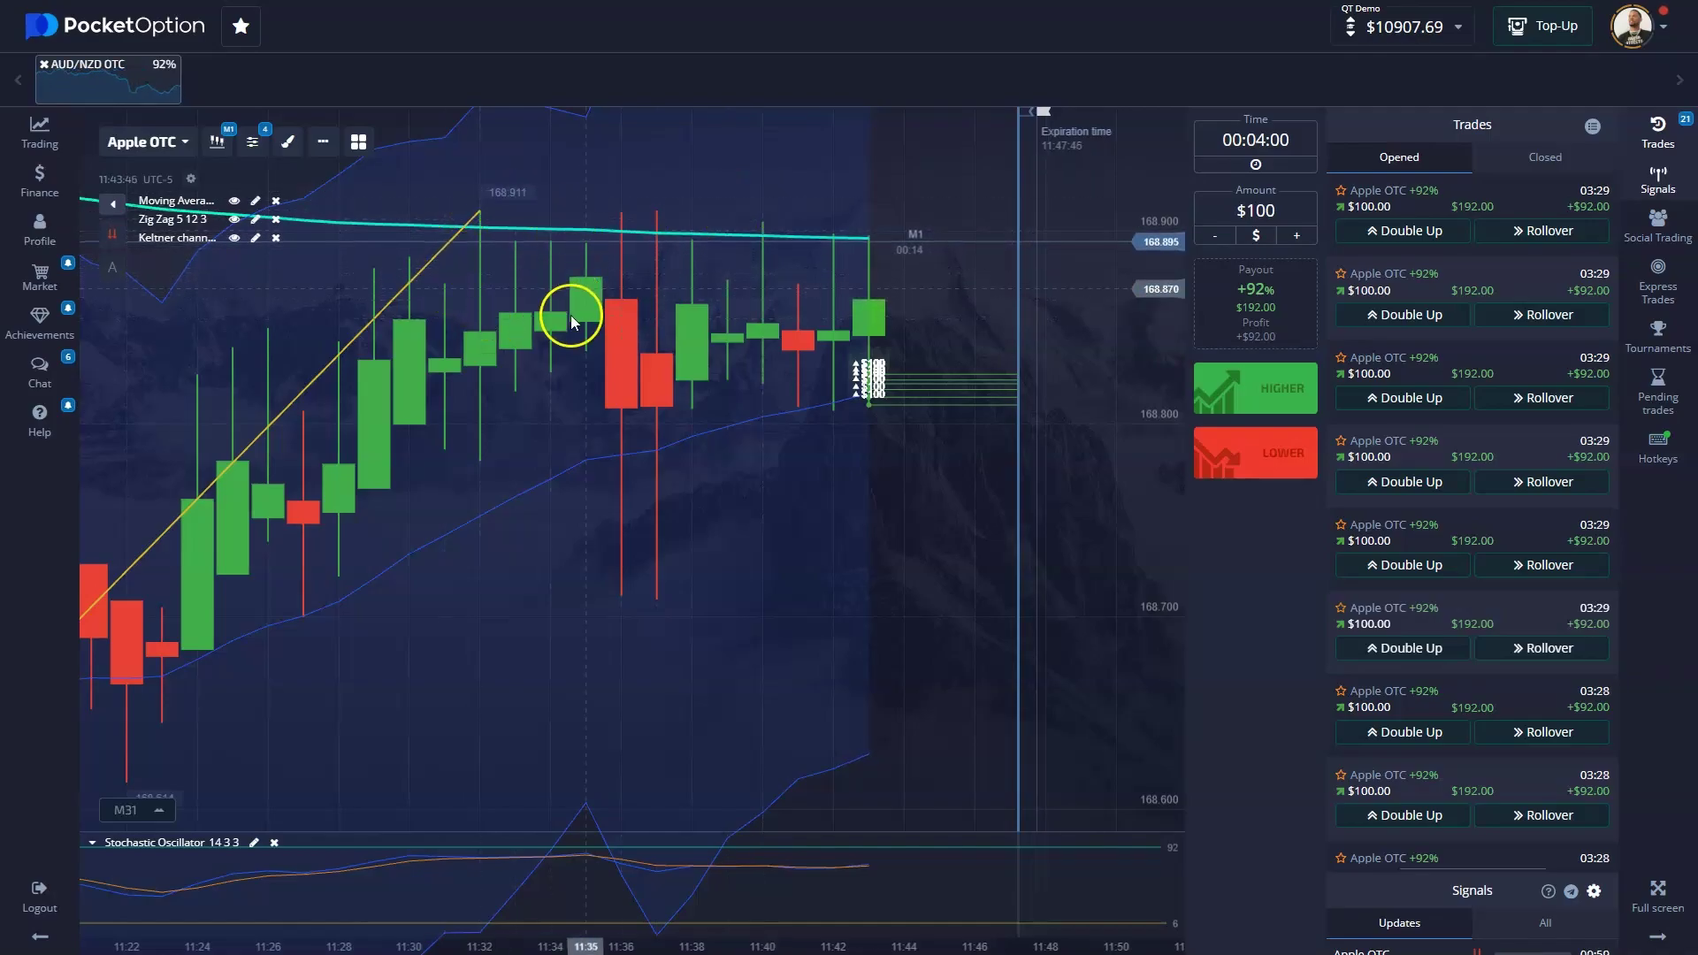